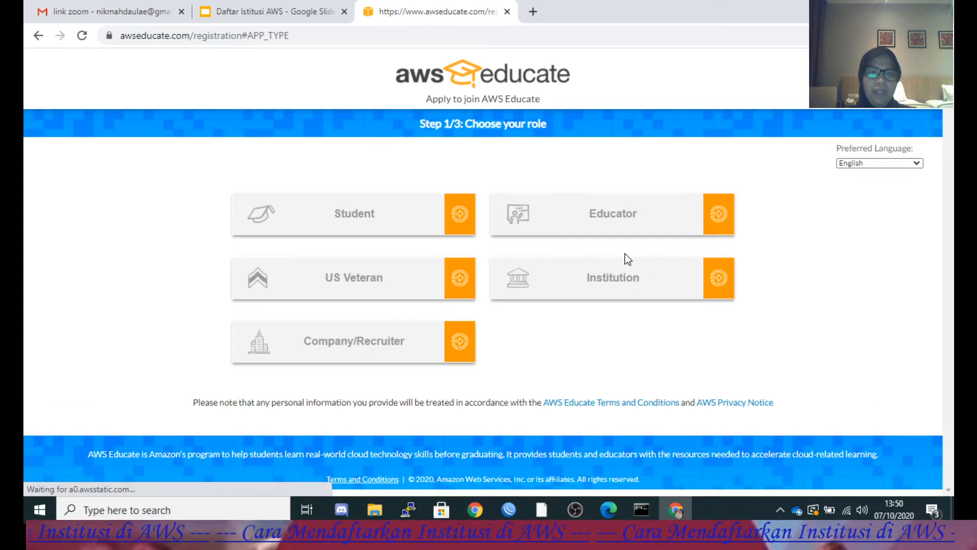
# Step: Choose the Institution role, enter SMK Maju Indonesia as the institution name and set its size to 5,000-7,500 Students
pyautogui.click(601, 286)
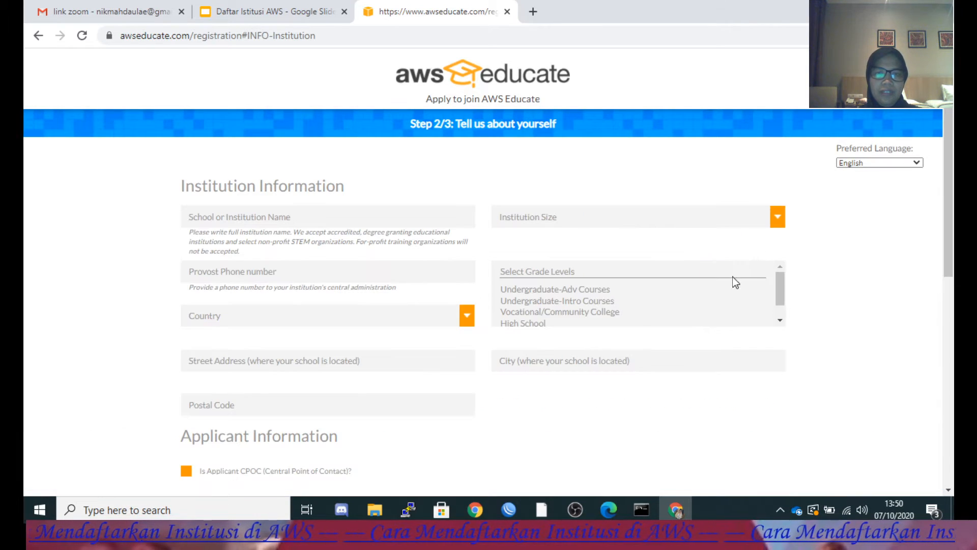
pyautogui.click(301, 218)
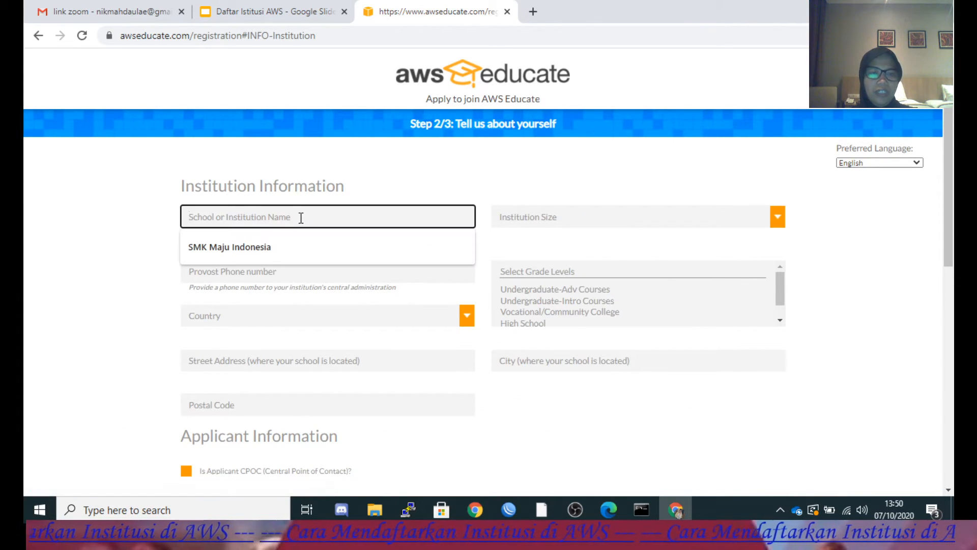
pyautogui.click(285, 243)
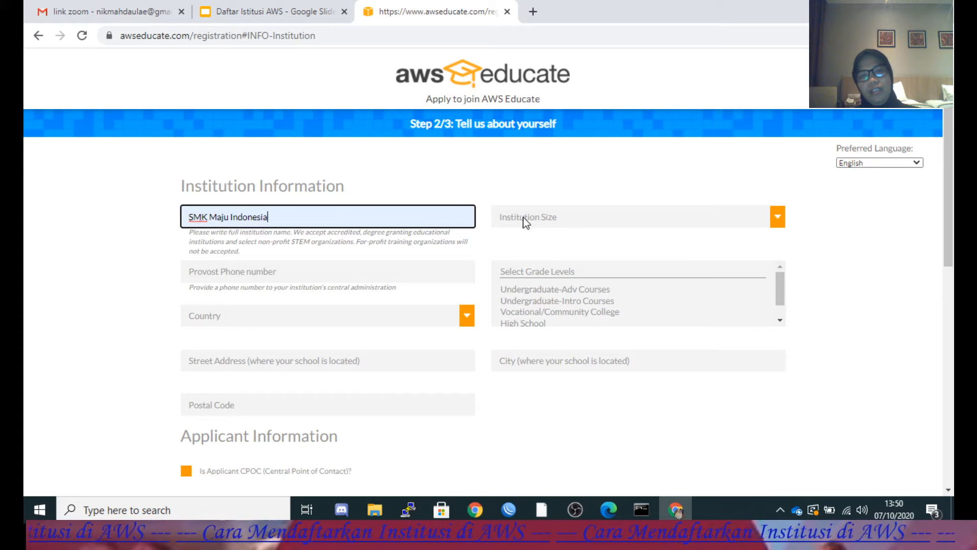
pyautogui.click(535, 223)
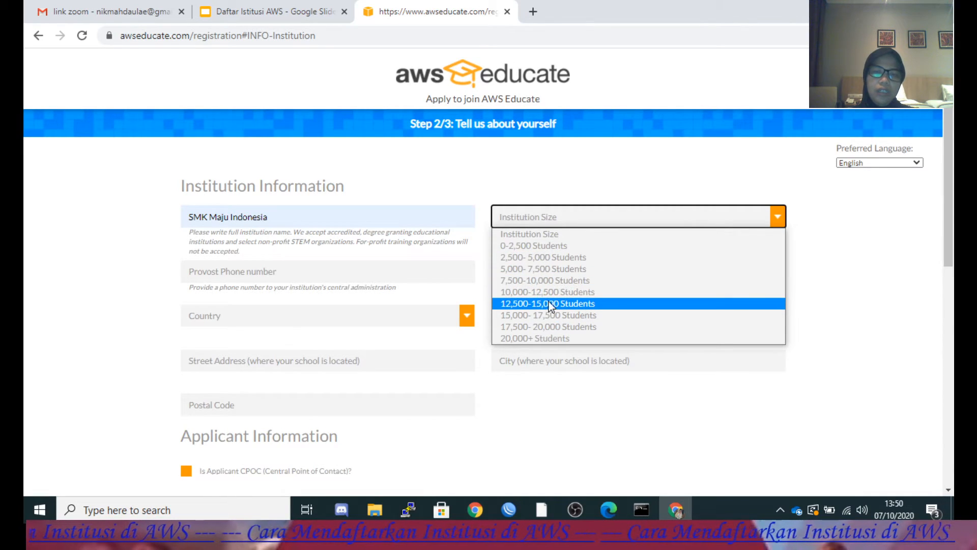
pyautogui.click(543, 270)
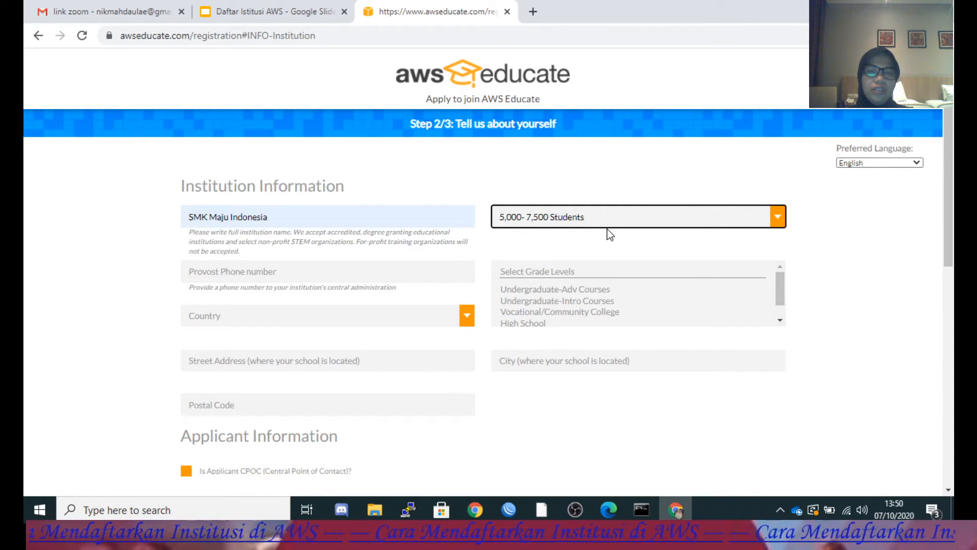
# Step: Fill in the provost's phone number and select Vocational/Community College as the grade level
pyautogui.click(300, 276)
pyautogui.click(262, 306)
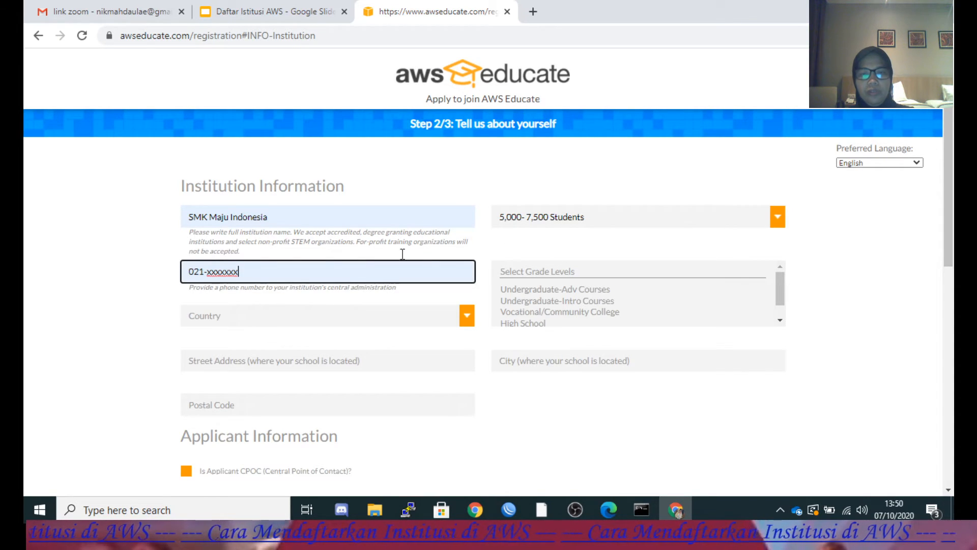
pyautogui.click(542, 269)
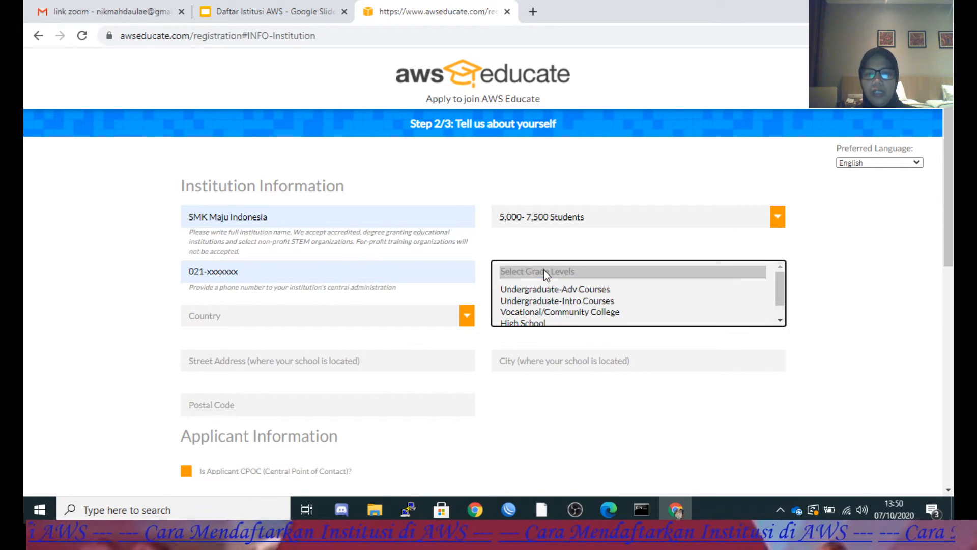
pyautogui.click(537, 312)
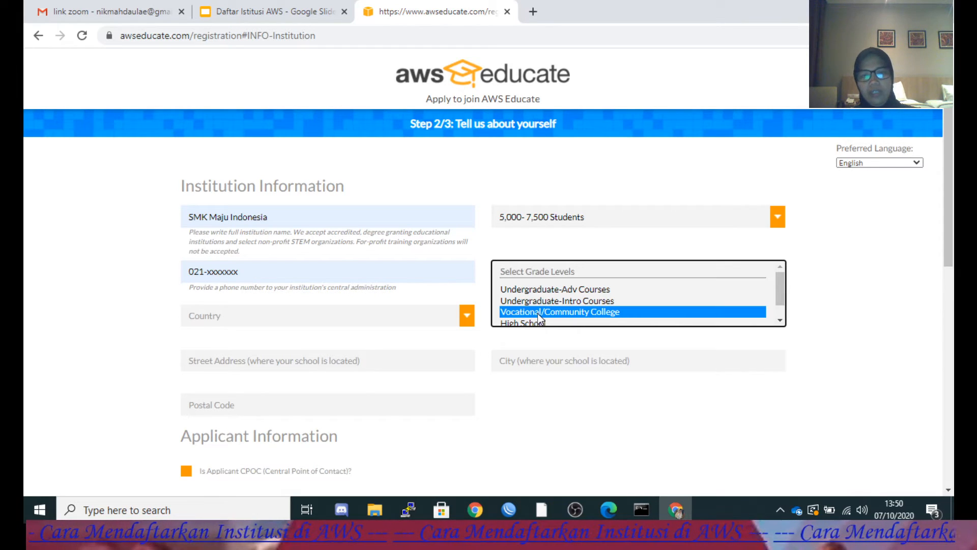
pyautogui.click(816, 227)
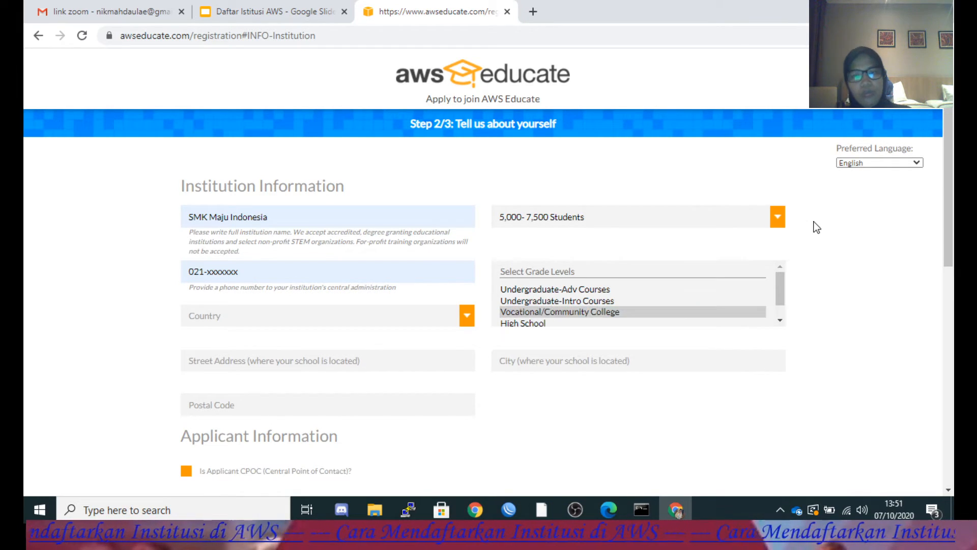
# Step: Set the institution's country to Indonesia
pyautogui.click(442, 320)
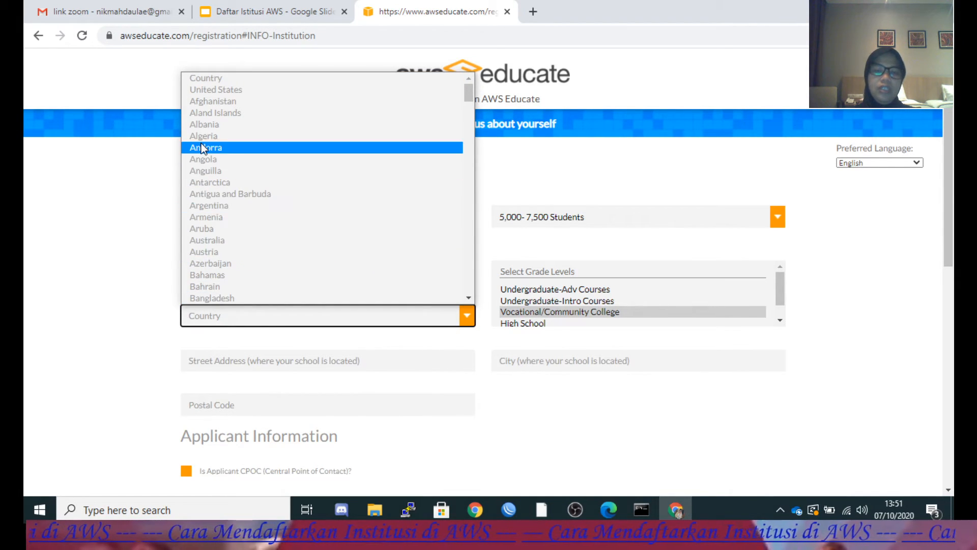
pyautogui.press('i')
pyautogui.press('i')
pyautogui.press('i')
pyautogui.press('i')
pyautogui.press('i')
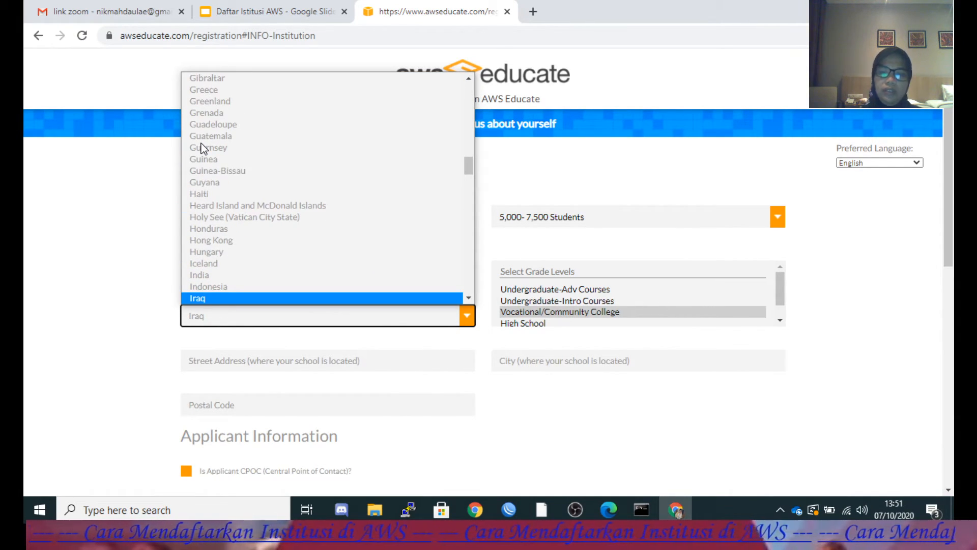
pyautogui.press('Up')
pyautogui.press('Return')
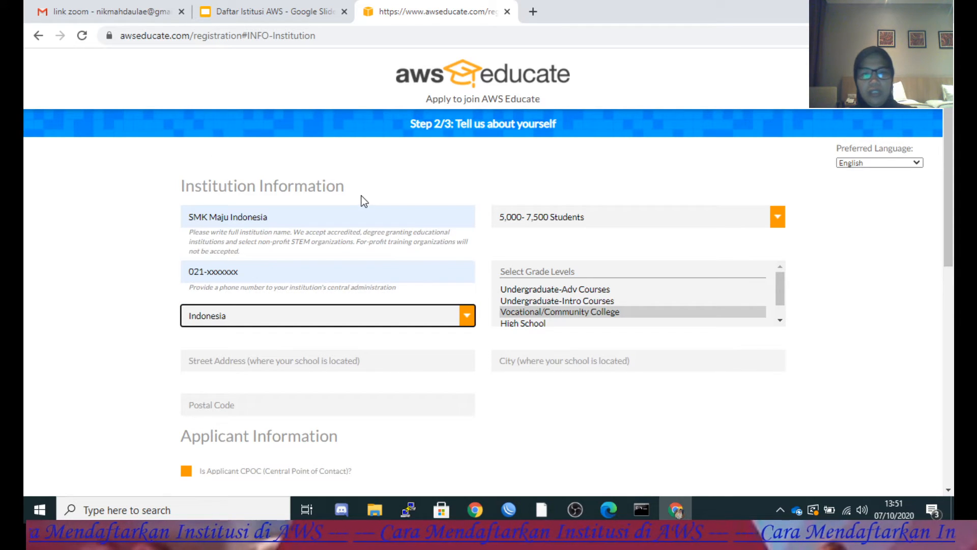
# Step: Complete the school's location with its street address, city and postal code
pyautogui.click(295, 361)
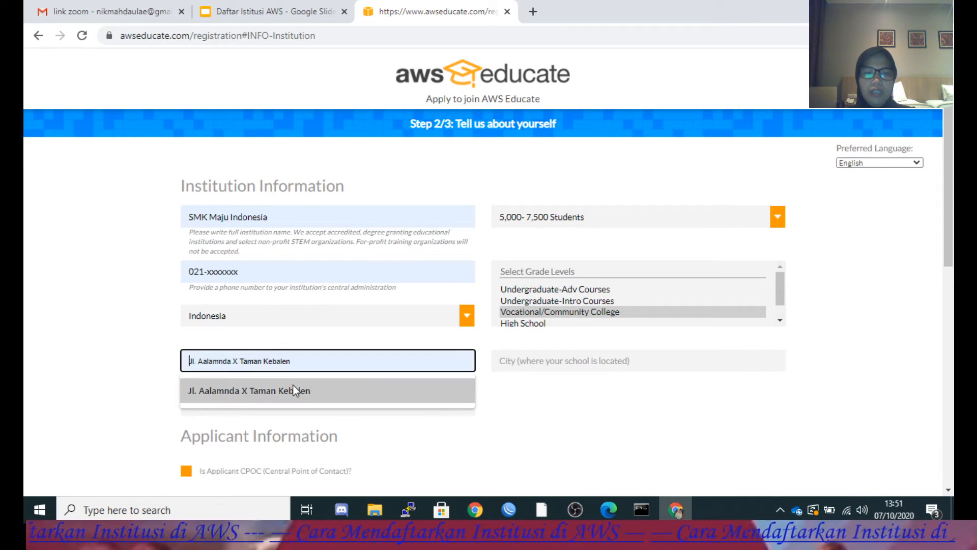
pyautogui.click(295, 389)
pyautogui.click(526, 360)
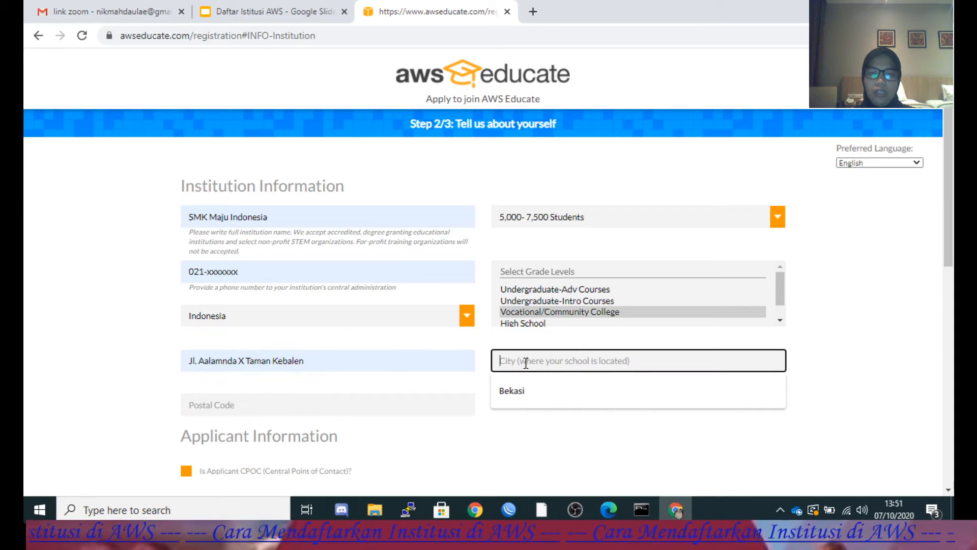
pyautogui.click(515, 392)
pyautogui.click(311, 410)
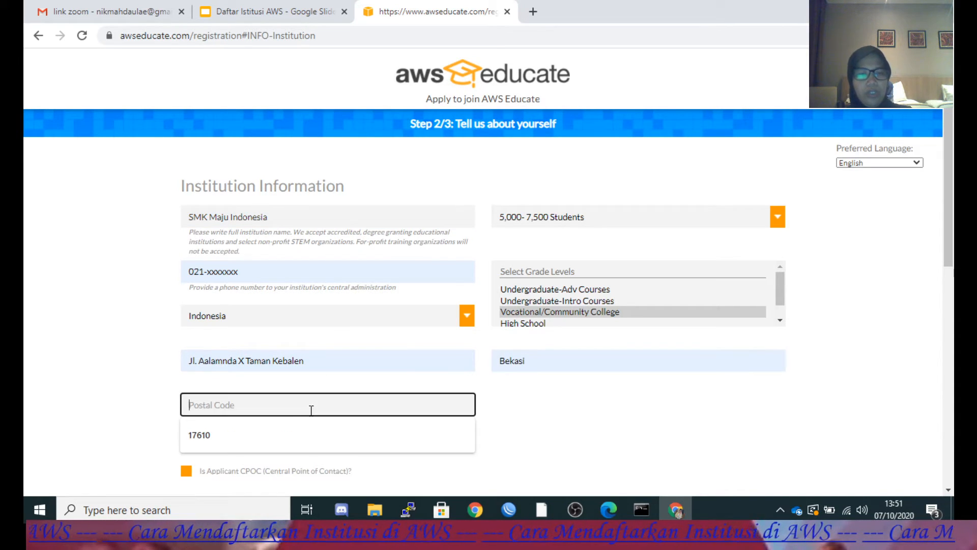
pyautogui.click(302, 432)
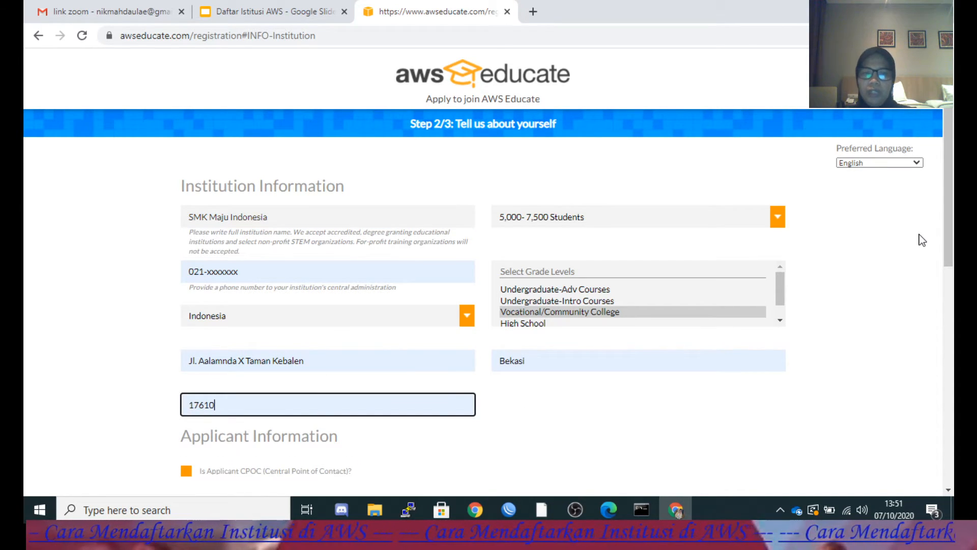
# Step: Fill in the applicant's first name, last name and institutional e-mail in the Applicant Information section
pyautogui.moveTo(951, 191); pyautogui.dragTo(954, 328)
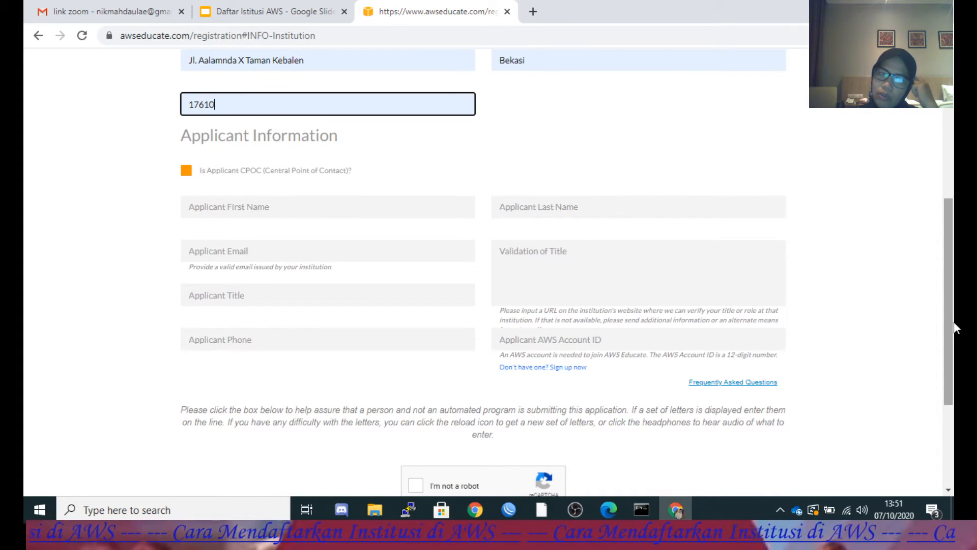
pyautogui.click(285, 213)
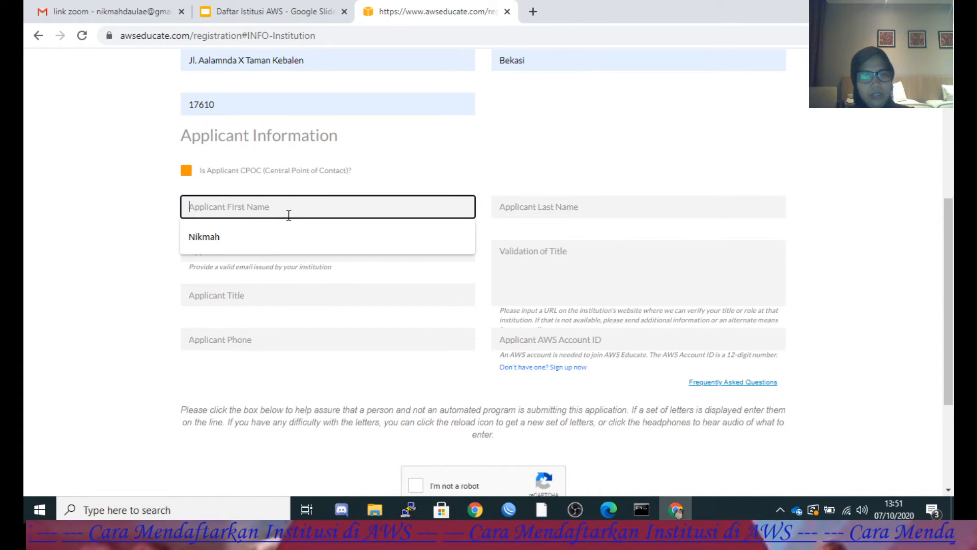
pyautogui.click(308, 236)
pyautogui.click(543, 208)
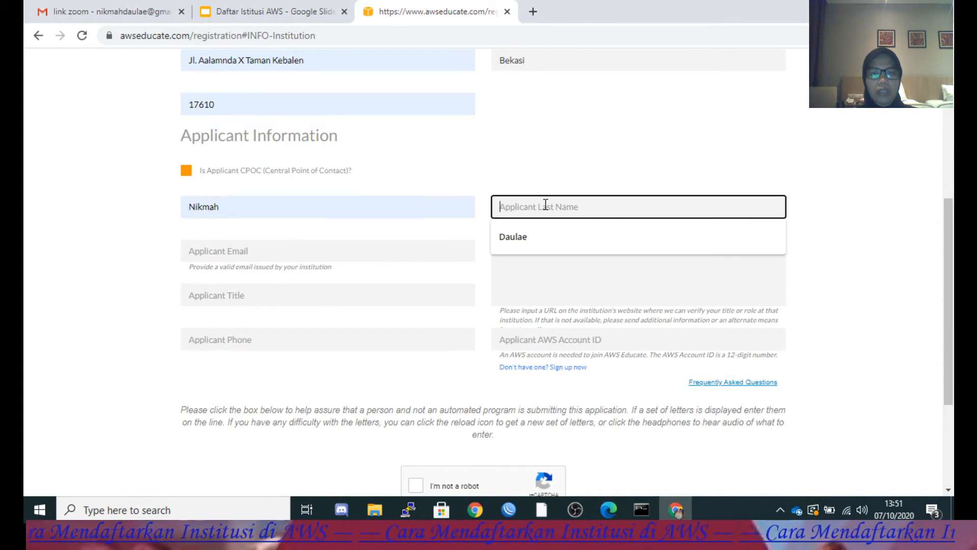
pyautogui.click(533, 235)
pyautogui.click(330, 263)
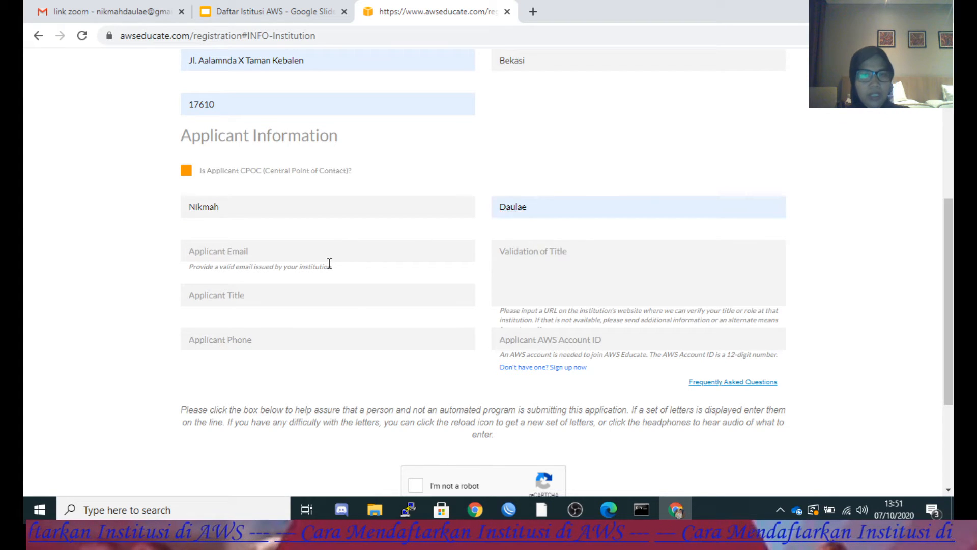
pyautogui.click(282, 255)
pyautogui.click(282, 277)
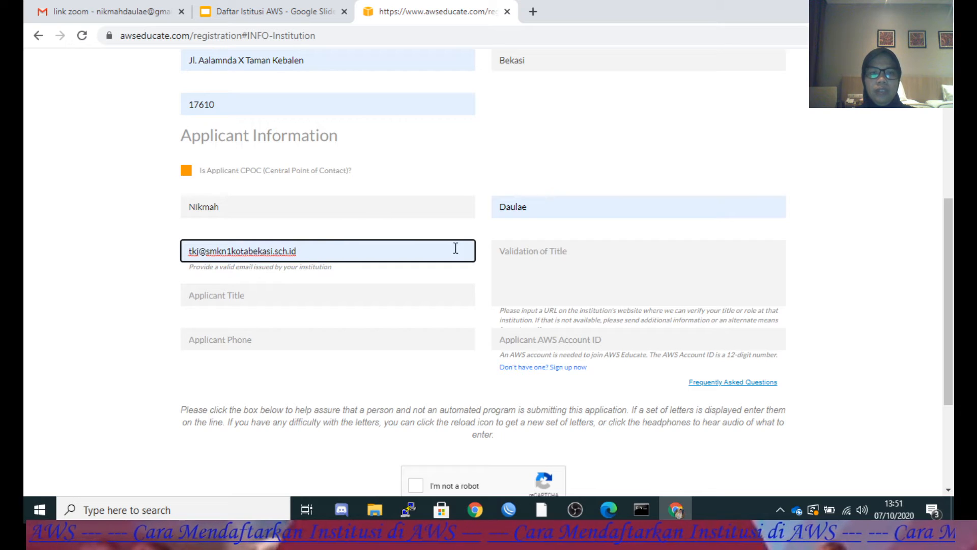
# Step: Enter Guru TKJ as the applicant title and fill in the applicant's phone number
pyautogui.click(542, 257)
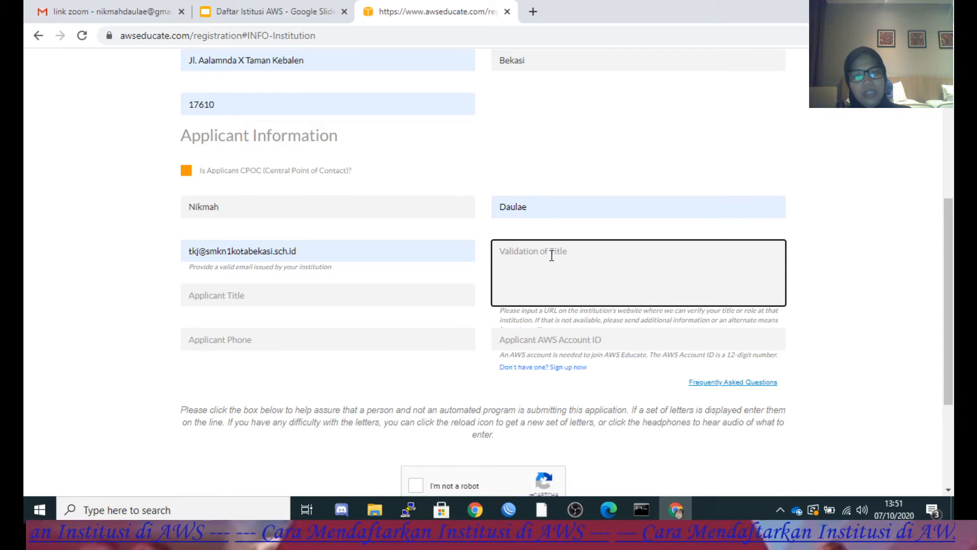
pyautogui.click(287, 293)
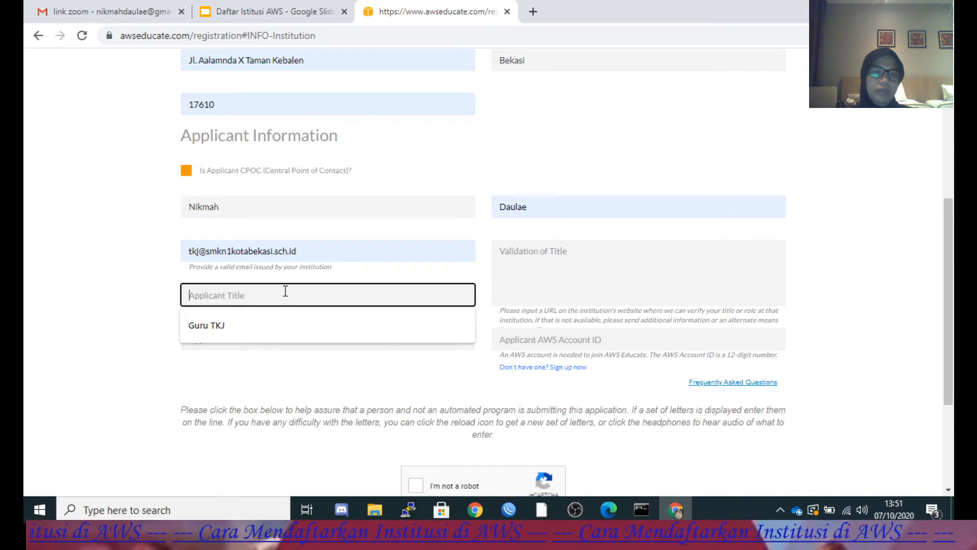
pyautogui.click(268, 321)
pyautogui.click(274, 338)
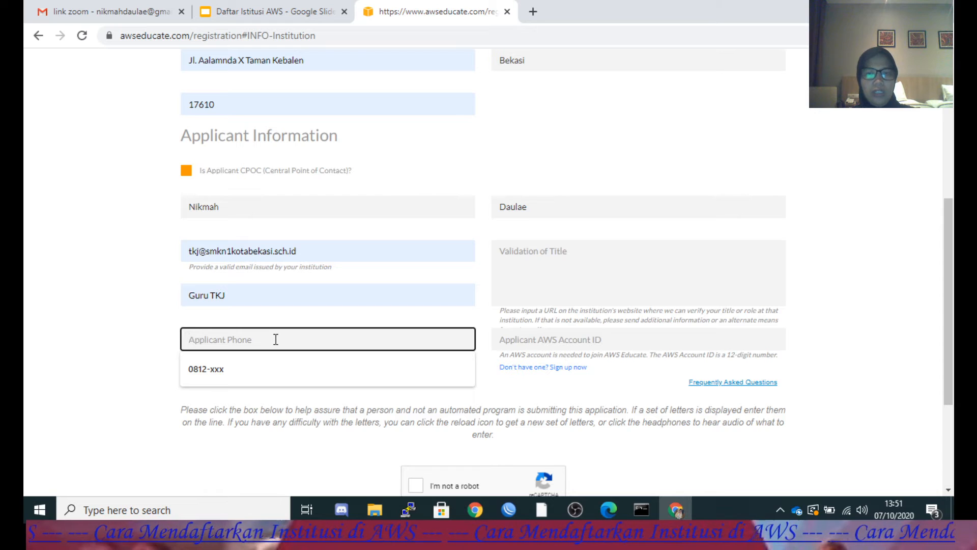
pyautogui.click(522, 253)
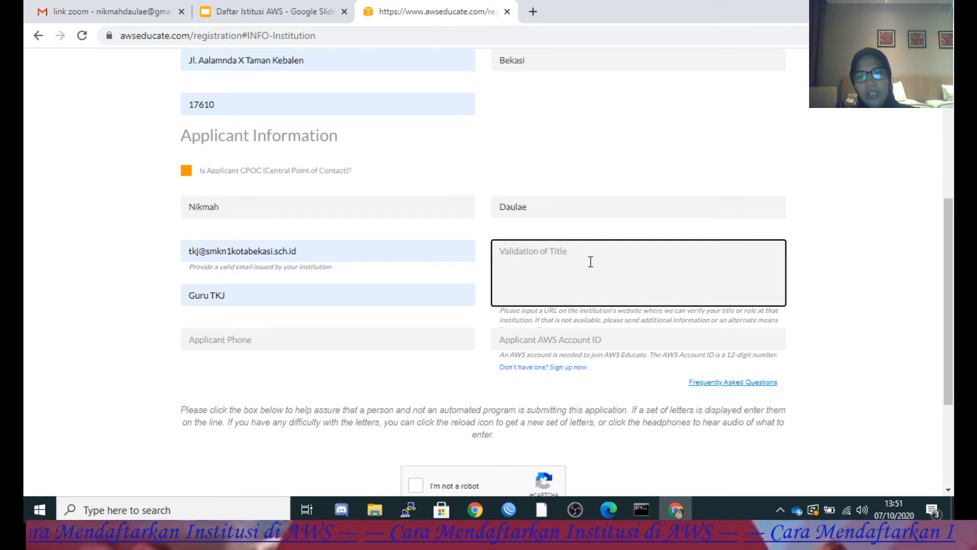
pyautogui.click(317, 339)
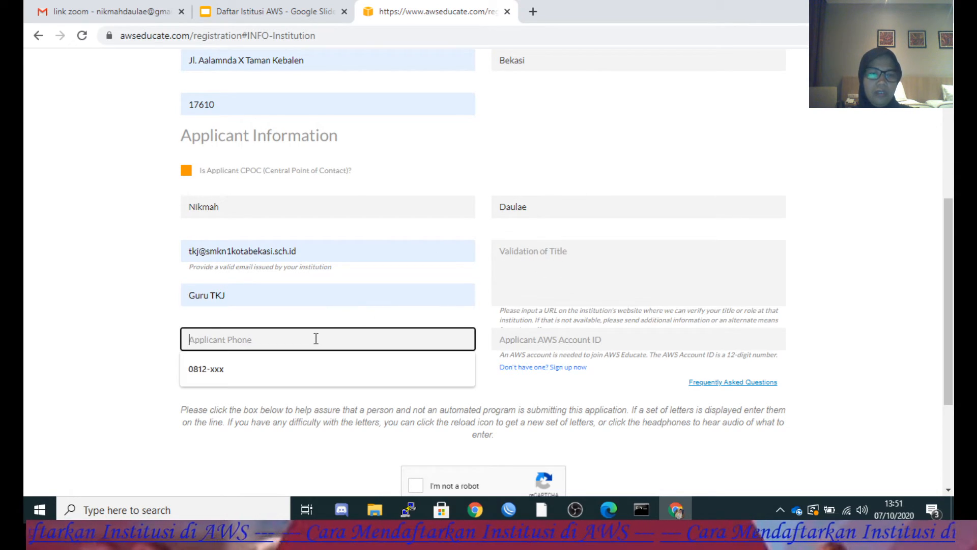
pyautogui.click(293, 375)
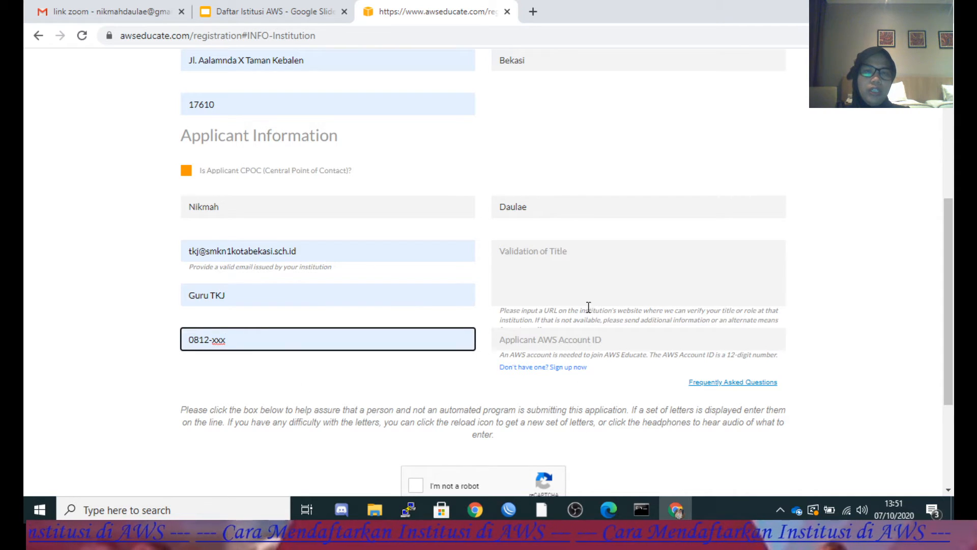
# Step: Leave the institution application form and return to the role selection page
pyautogui.moveTo(950, 261); pyautogui.dragTo(948, 125)
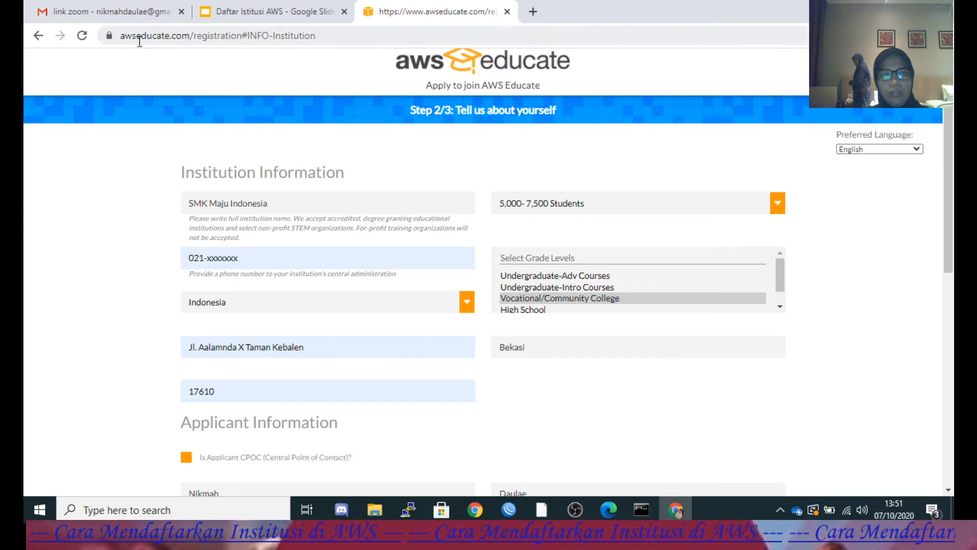
pyautogui.click(38, 35)
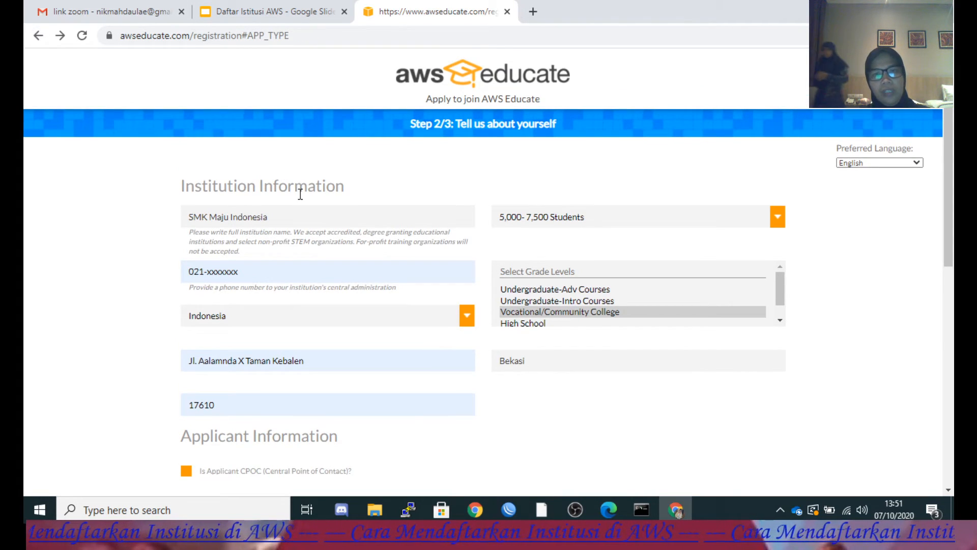
pyautogui.click(38, 36)
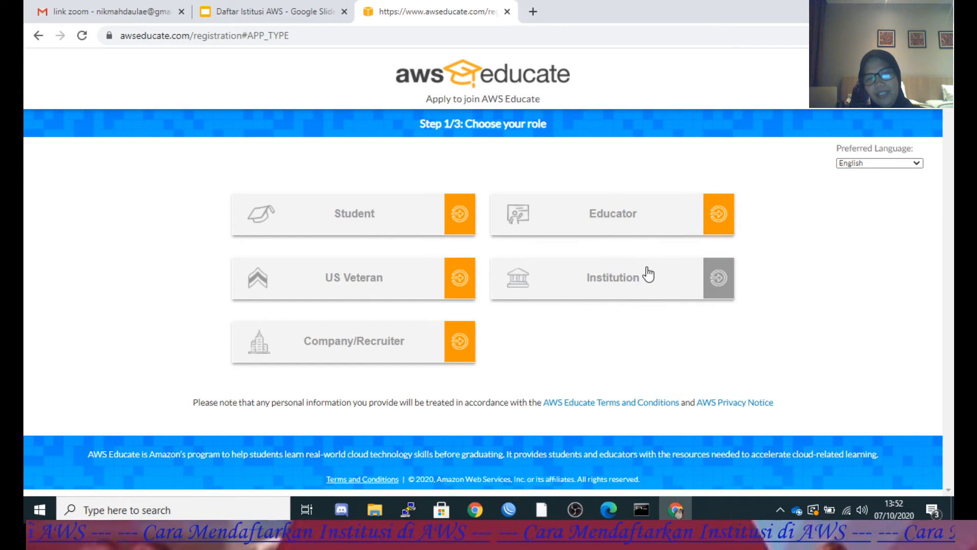
# Step: Choose the Educator role and select SMK Negeri 1 Kota Bekasi as the school or institution
pyautogui.click(617, 219)
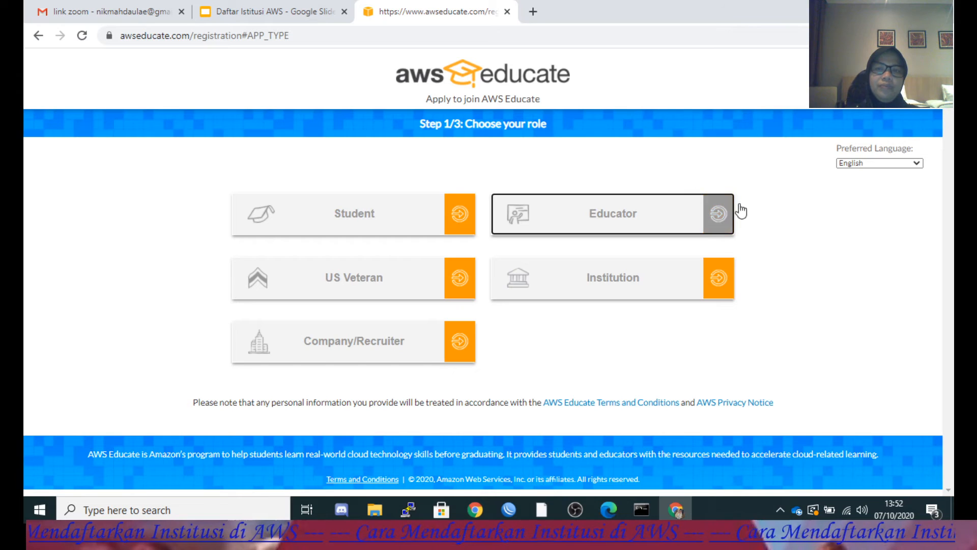
pyautogui.click(710, 217)
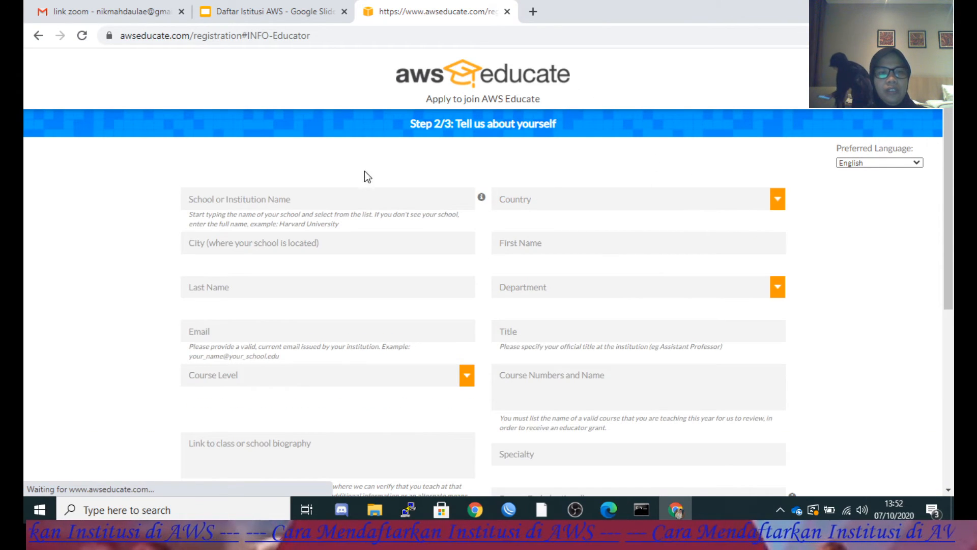
pyautogui.click(309, 193)
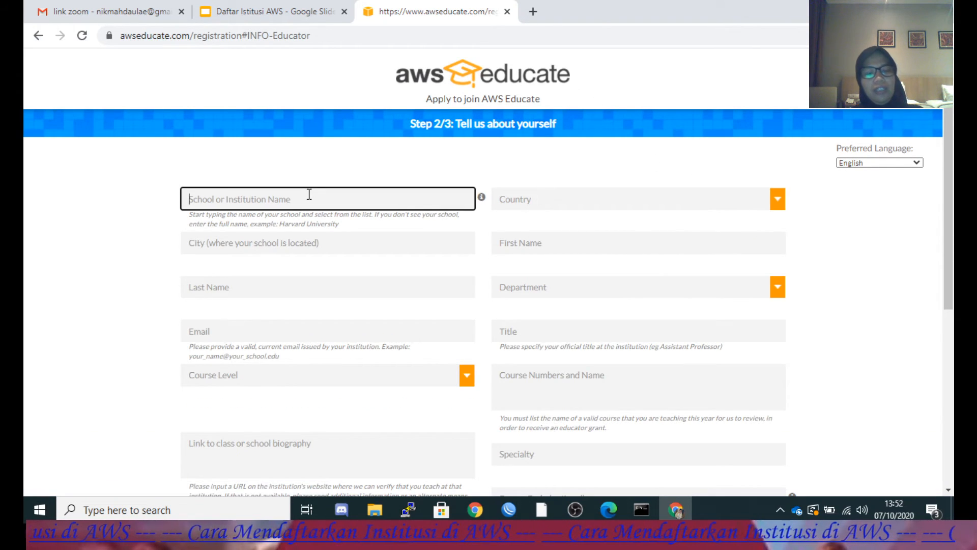
pyautogui.click(303, 199)
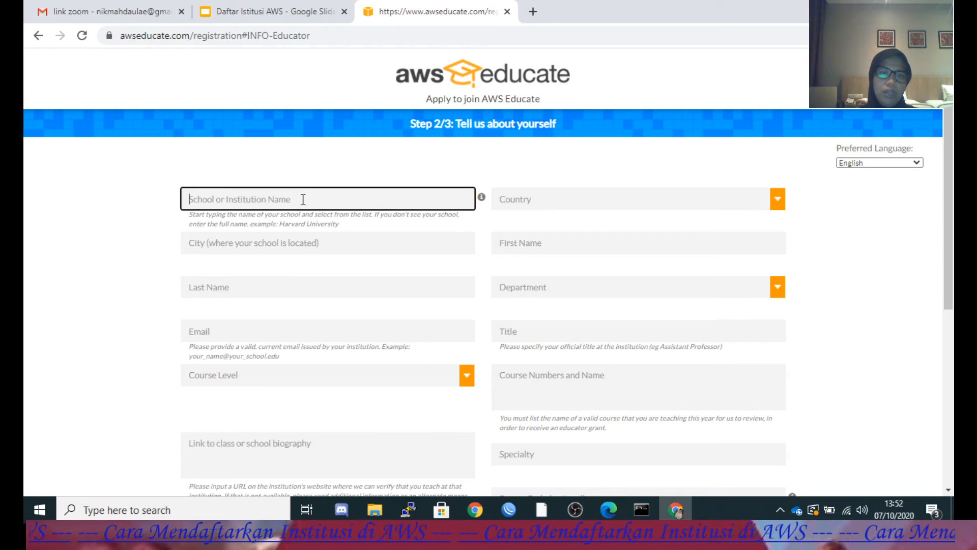
pyautogui.write('Sm')
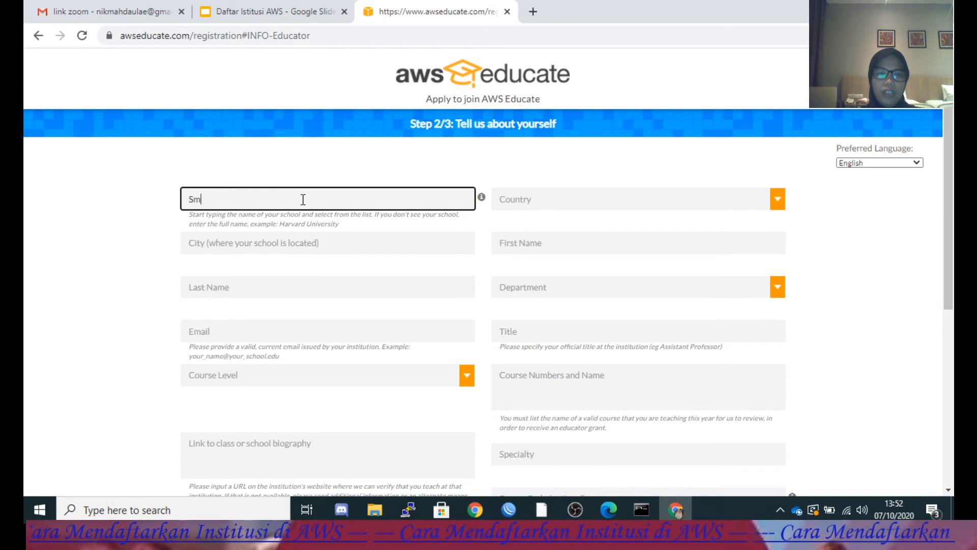
pyautogui.write('k')
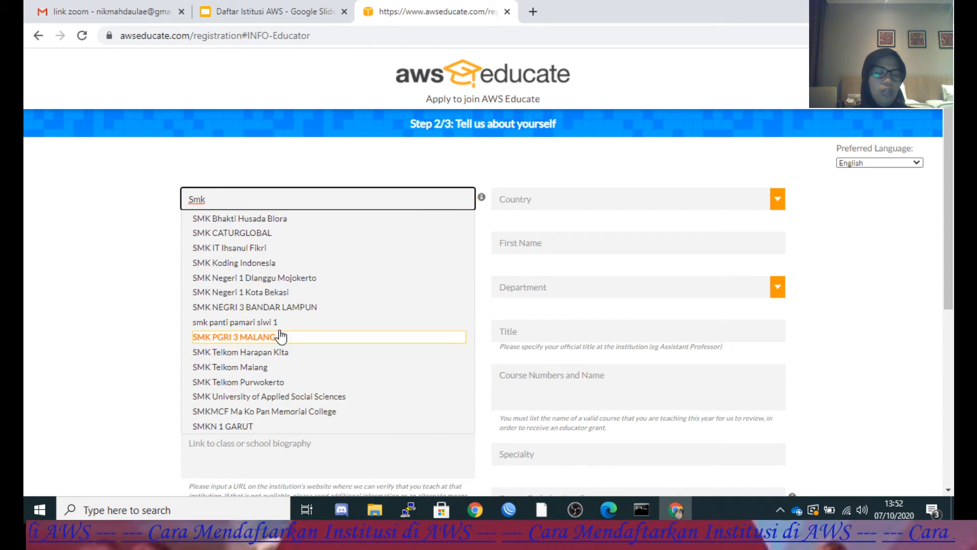
pyautogui.click(283, 293)
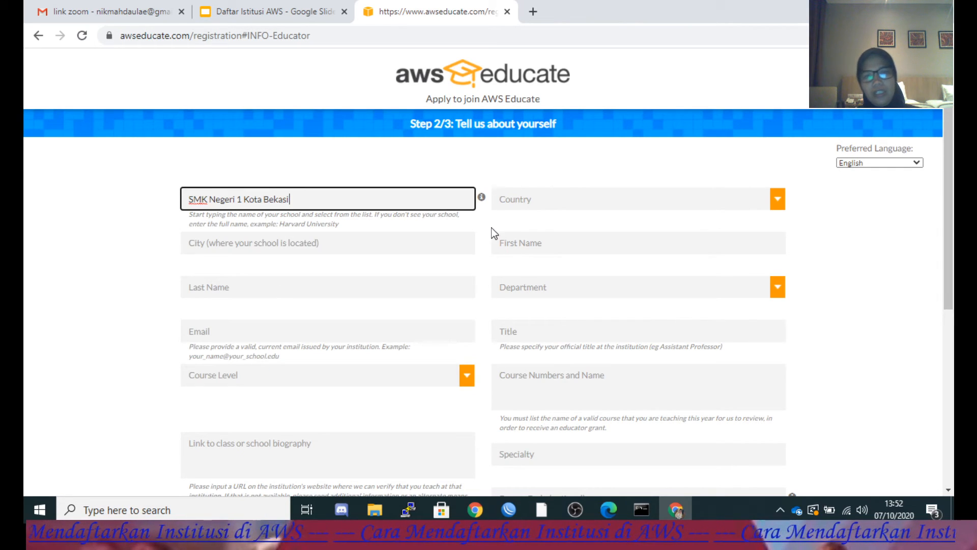
# Step: Set the school's country to Indonesia and its city to Bekasi
pyautogui.click(510, 201)
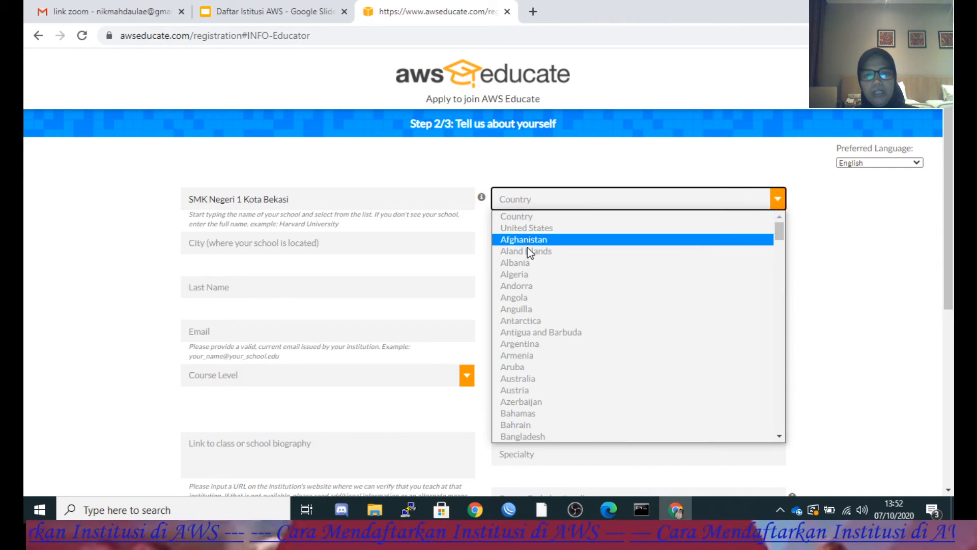
pyautogui.write('ndonesia')
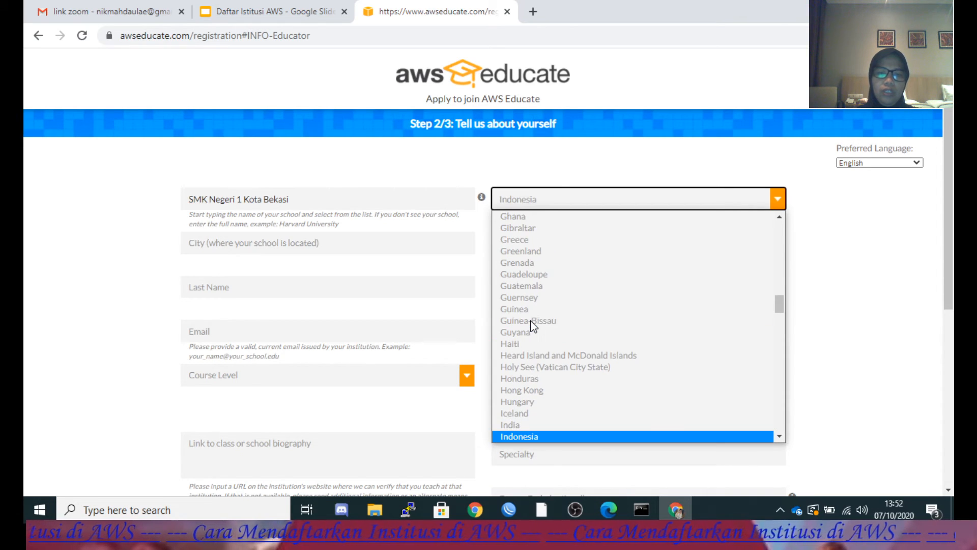
pyautogui.press('Return')
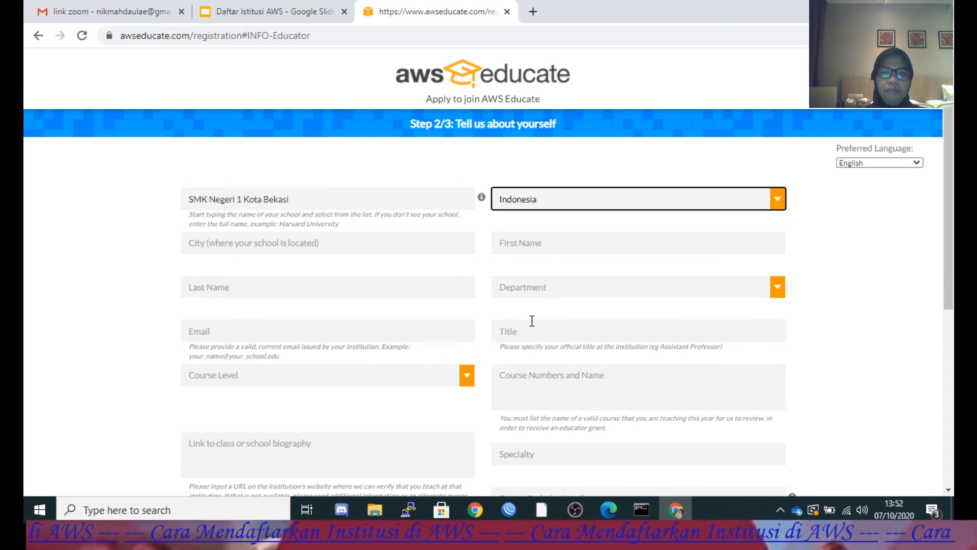
pyautogui.click(211, 247)
pyautogui.click(208, 272)
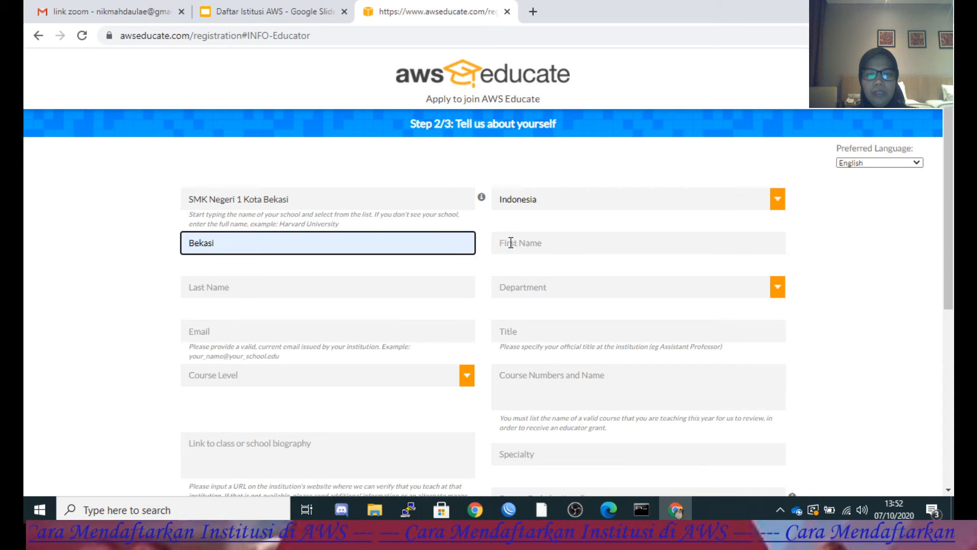
# Step: Fill in the educator's first name and last name, and set the department to Education
pyautogui.click(506, 242)
pyautogui.click(512, 304)
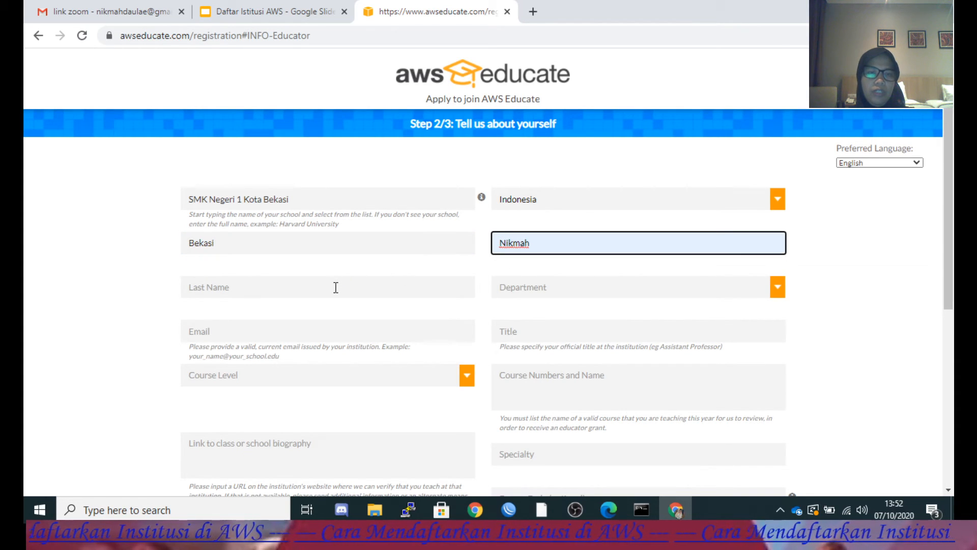
pyautogui.click(334, 286)
pyautogui.click(309, 337)
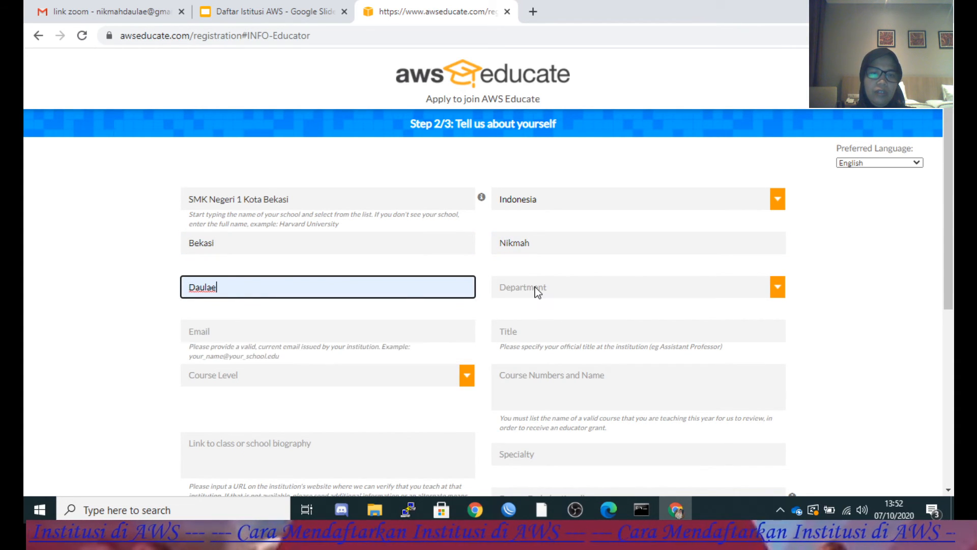
pyautogui.click(535, 286)
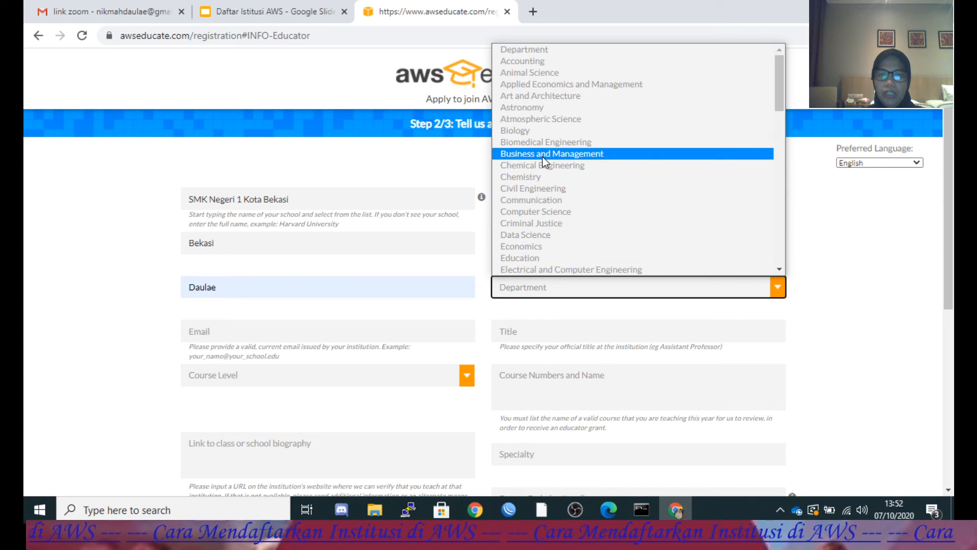
pyautogui.click(583, 257)
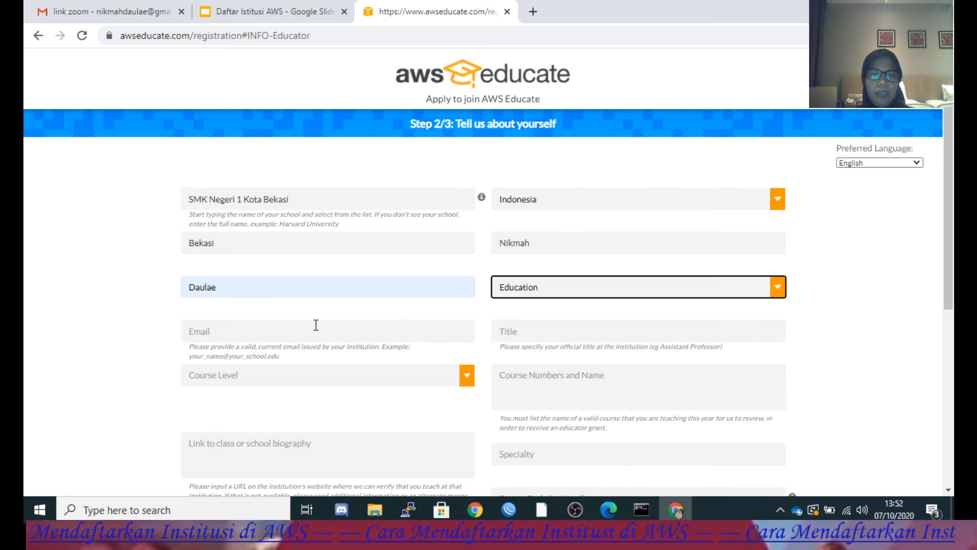
# Step: Fill in the educator's institutional e-mail and enter TKJ Teacher as the title
pyautogui.click(234, 337)
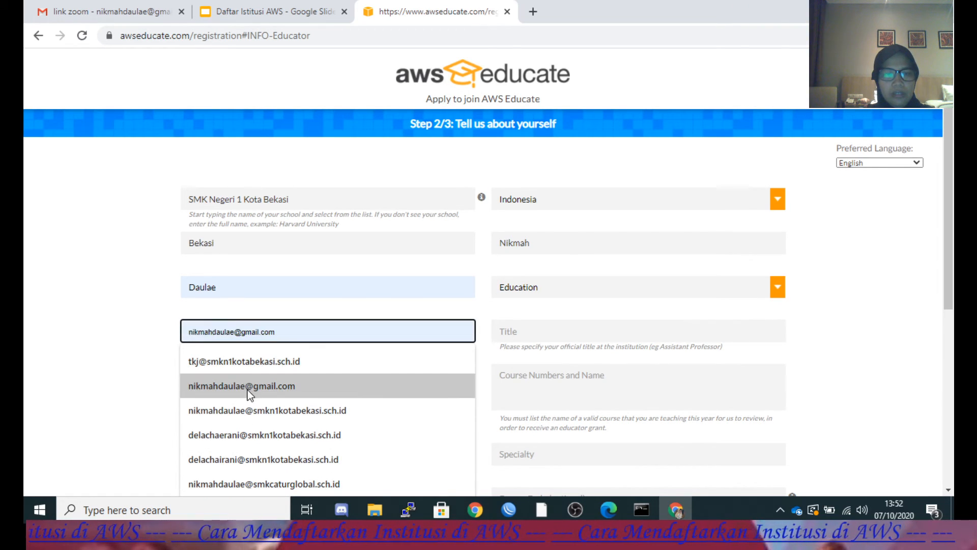
pyautogui.click(242, 412)
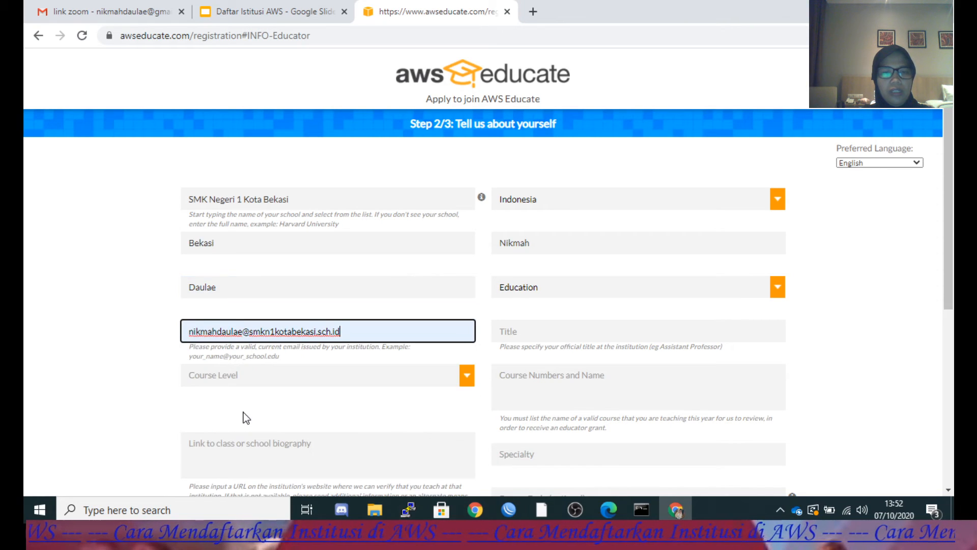
pyautogui.click(519, 333)
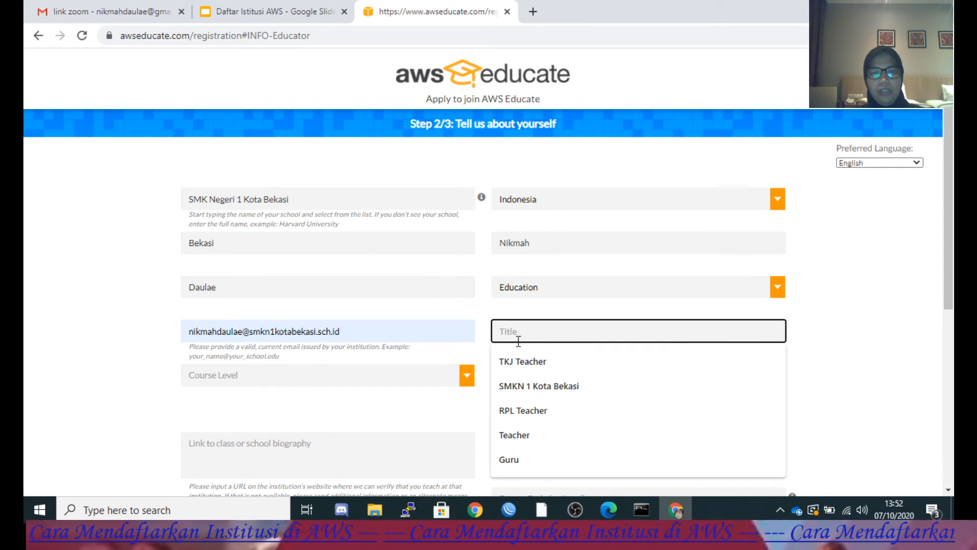
pyautogui.click(517, 362)
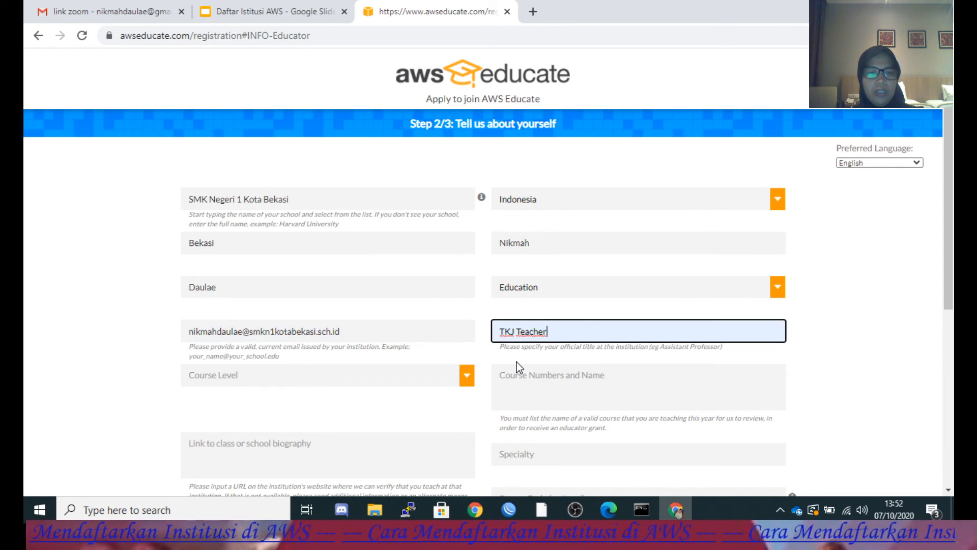
# Step: Set the course level to Vocational/Community College and enter Administrasi sistem Jaringan as the course name
pyautogui.click(464, 376)
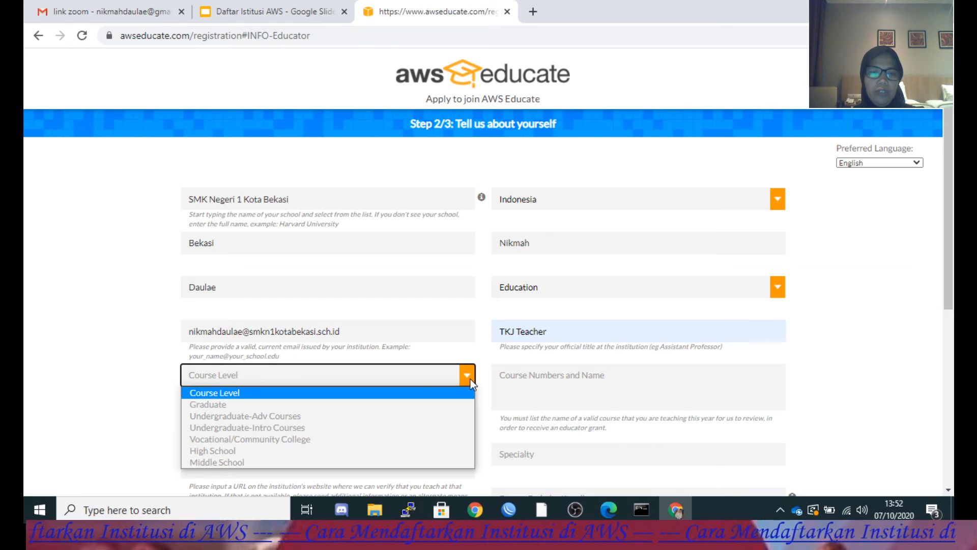
pyautogui.click(335, 439)
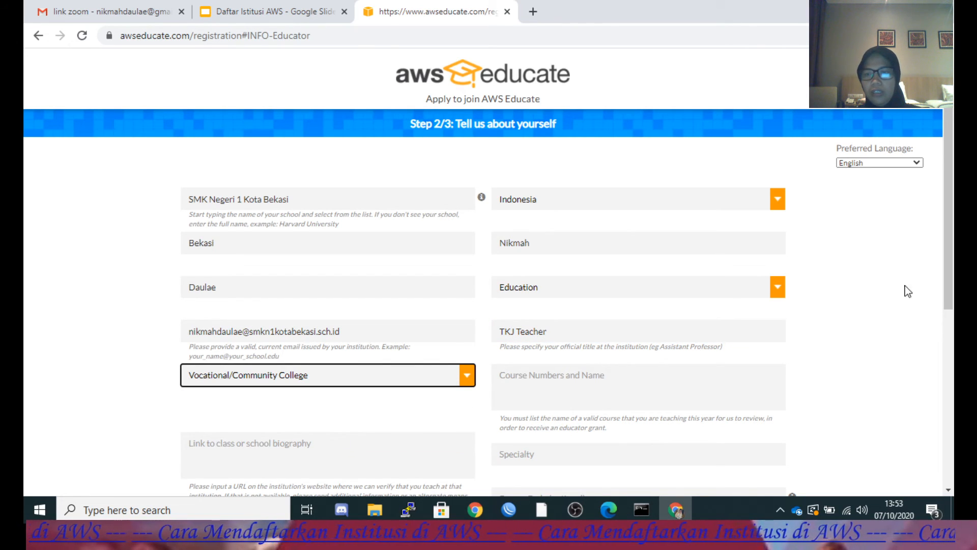
pyautogui.moveTo(950, 286); pyautogui.dragTo(952, 340)
pyautogui.click(612, 266)
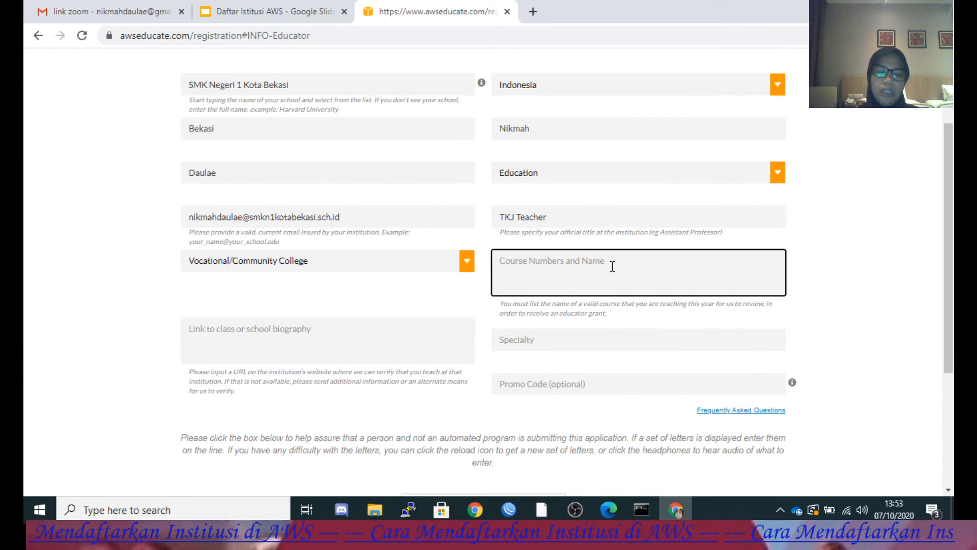
pyautogui.write('Administrasi sistem Jaringan')
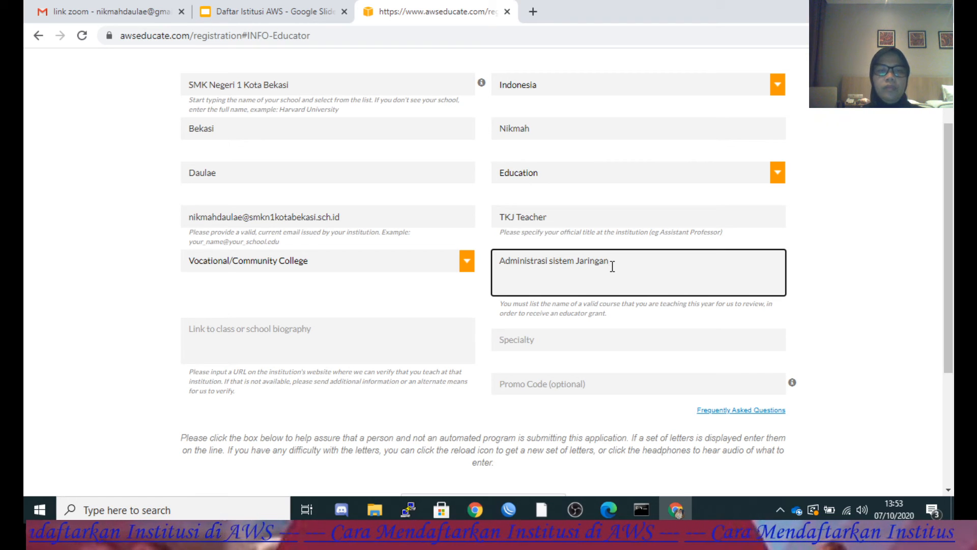
# Step: Enter MGMP Kota Bekasi as the class or school biography link and Produktif TKJ as the specialty
pyautogui.click(328, 338)
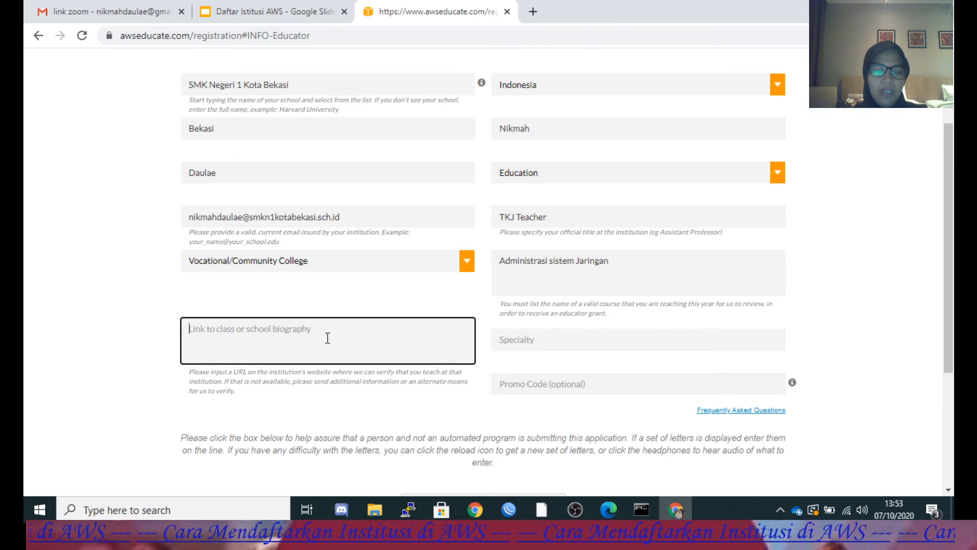
pyautogui.write('MGMP Kota')
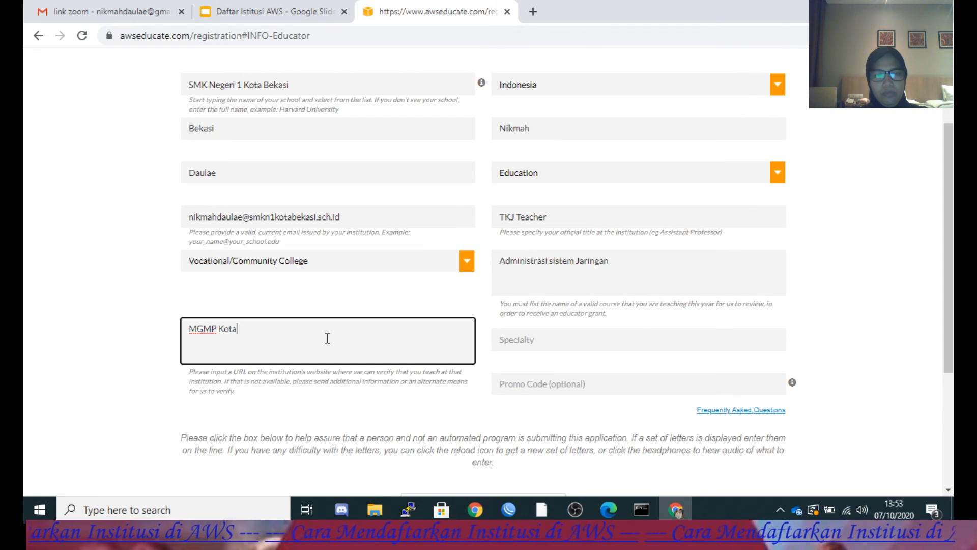
pyautogui.write(' Bekasi')
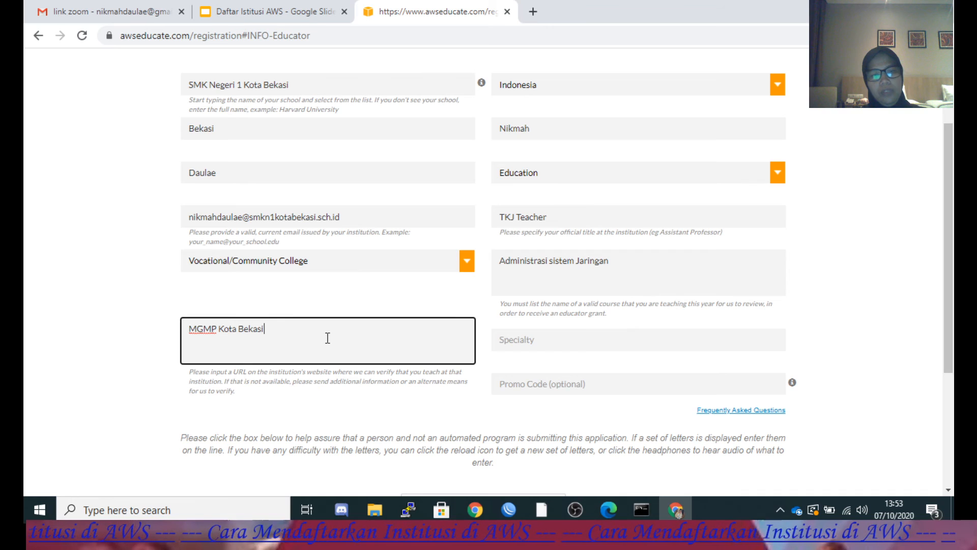
pyautogui.click(518, 339)
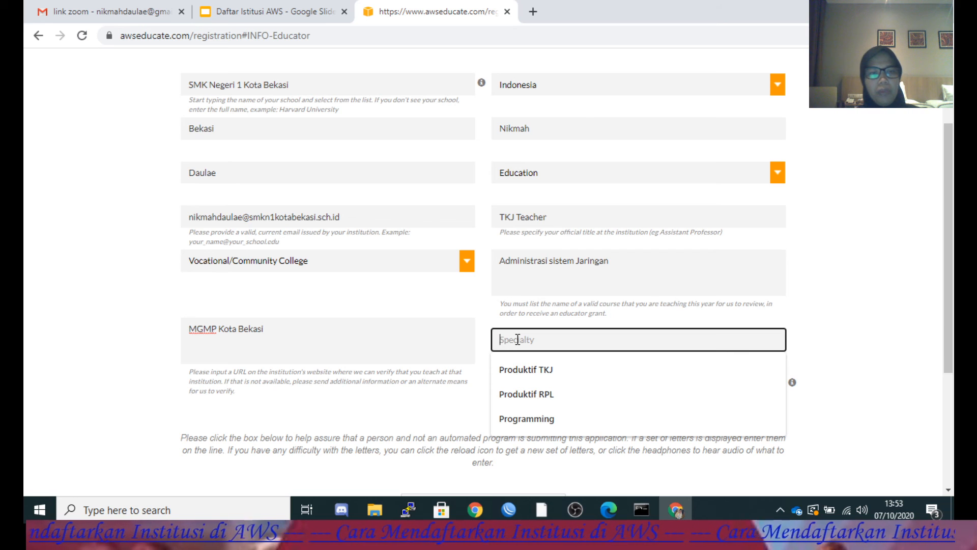
pyautogui.click(512, 371)
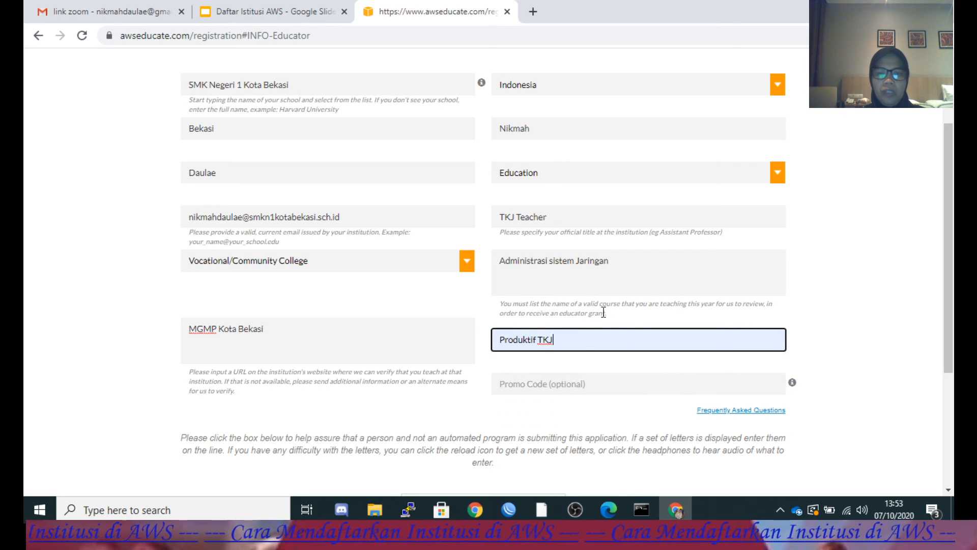
# Step: Review the completed educator form through to its end and compare it with the educator registration slide in the Daftar Istitusi AWS presentation
pyautogui.click(834, 310)
pyautogui.moveTo(946, 240); pyautogui.dragTo(938, 313)
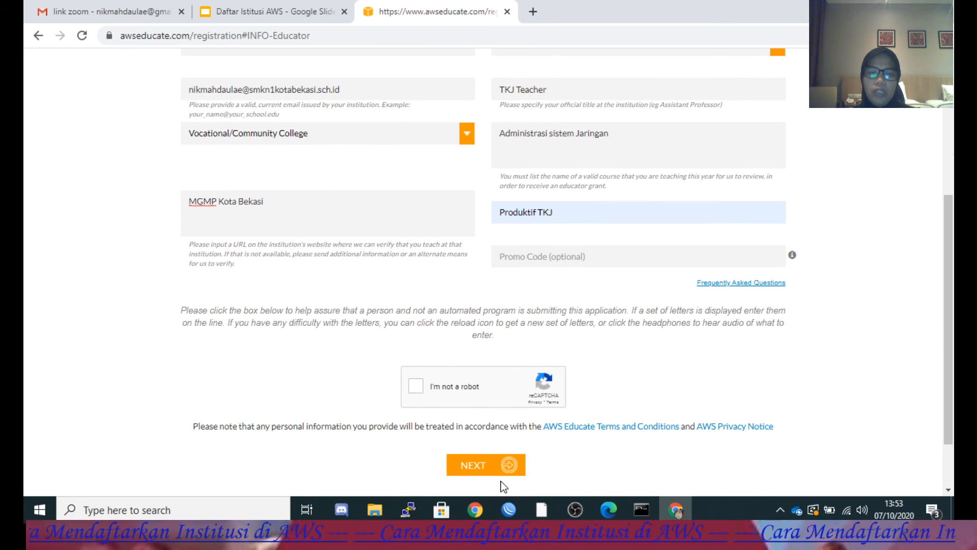
pyautogui.moveTo(953, 259); pyautogui.dragTo(953, 113)
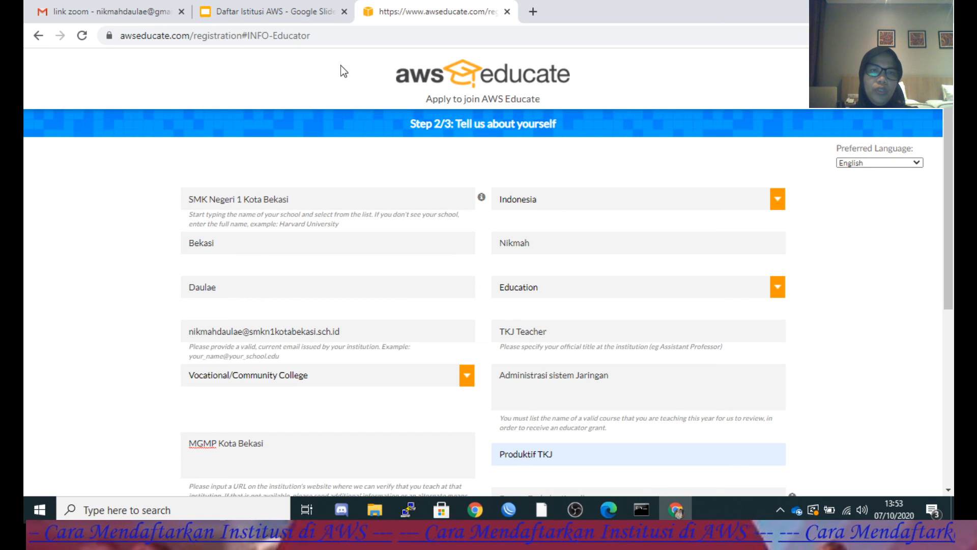
pyautogui.click(258, 12)
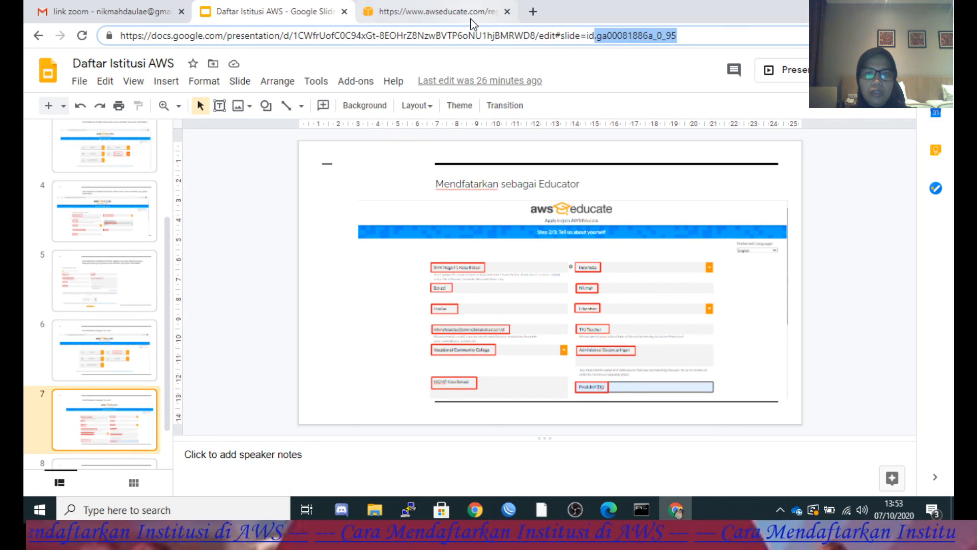
pyautogui.click(463, 13)
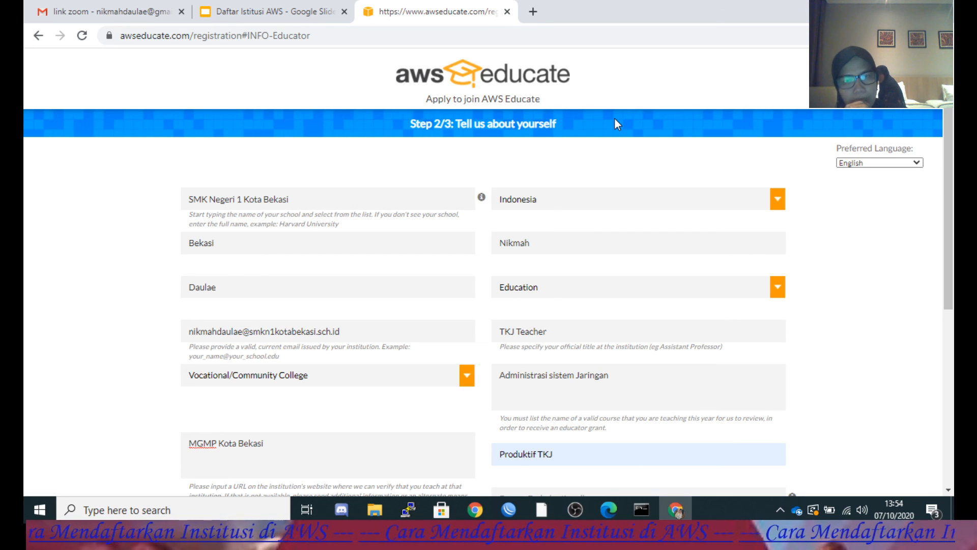
# Step: Switch to the Daftar Istitusi AWS presentation in Google Slides and show its title slide
pyautogui.click(268, 4)
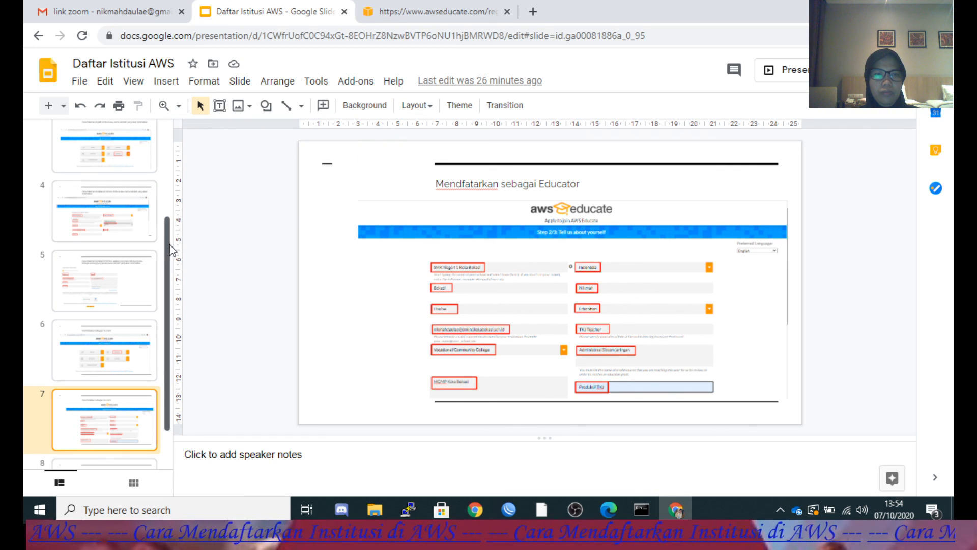
pyautogui.moveTo(169, 244); pyautogui.dragTo(178, 143)
pyautogui.click(86, 166)
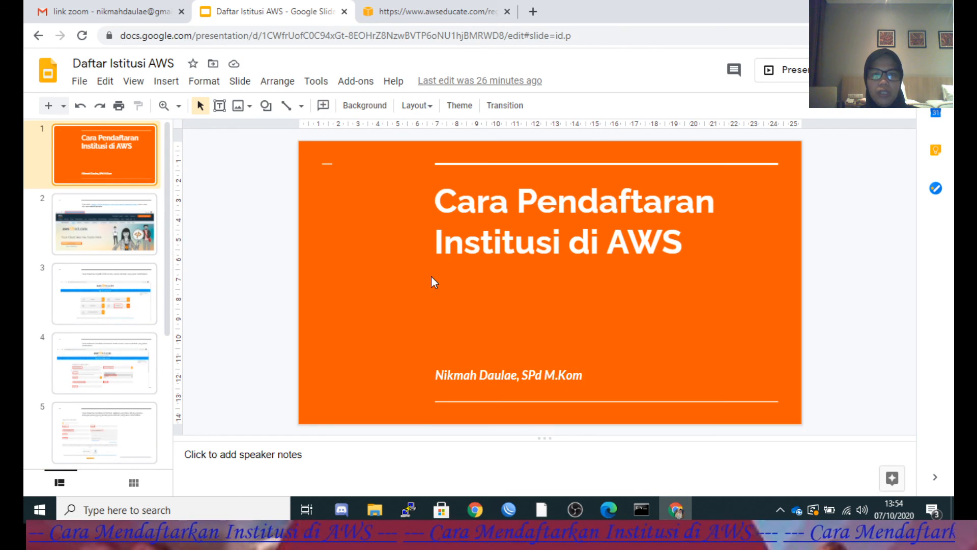